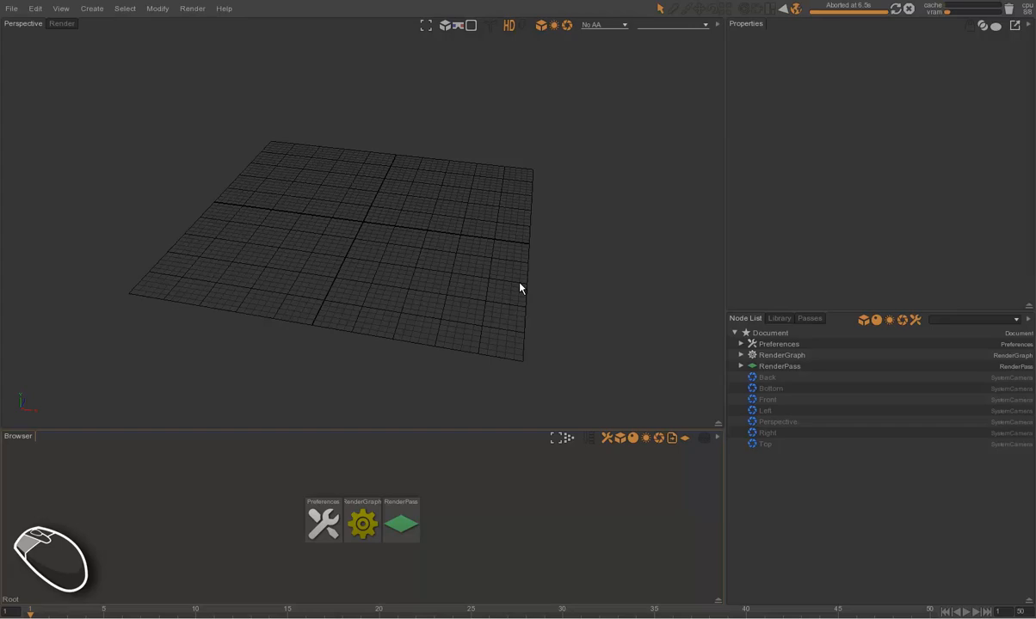
Reference shot_001_camera.abc from the shot_001 folder into the Guerilla scene with the name prefix disabled.
key(alt+Tab)
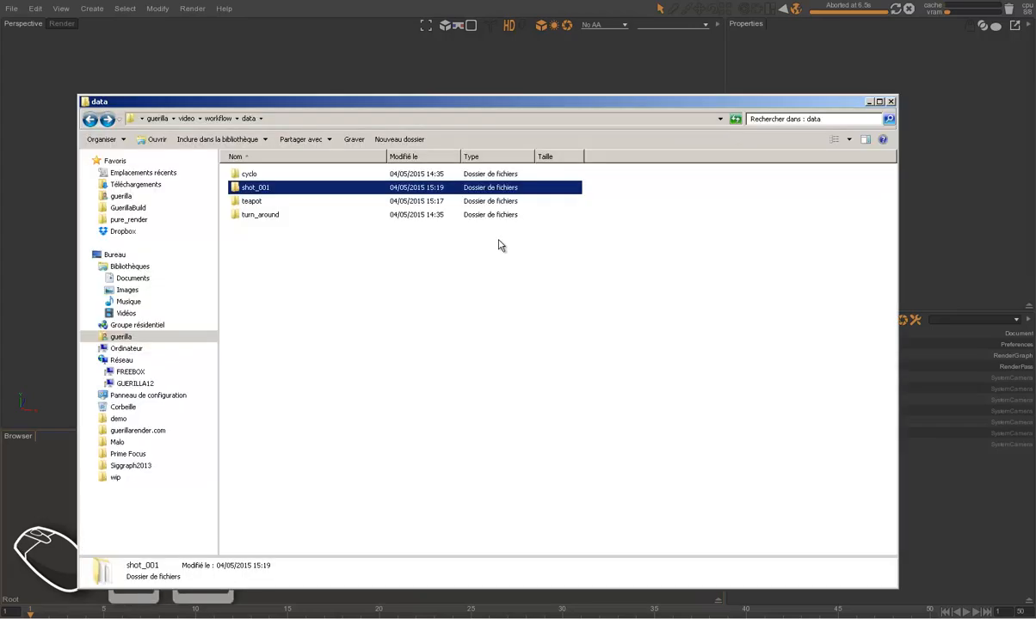
double_click(266, 189)
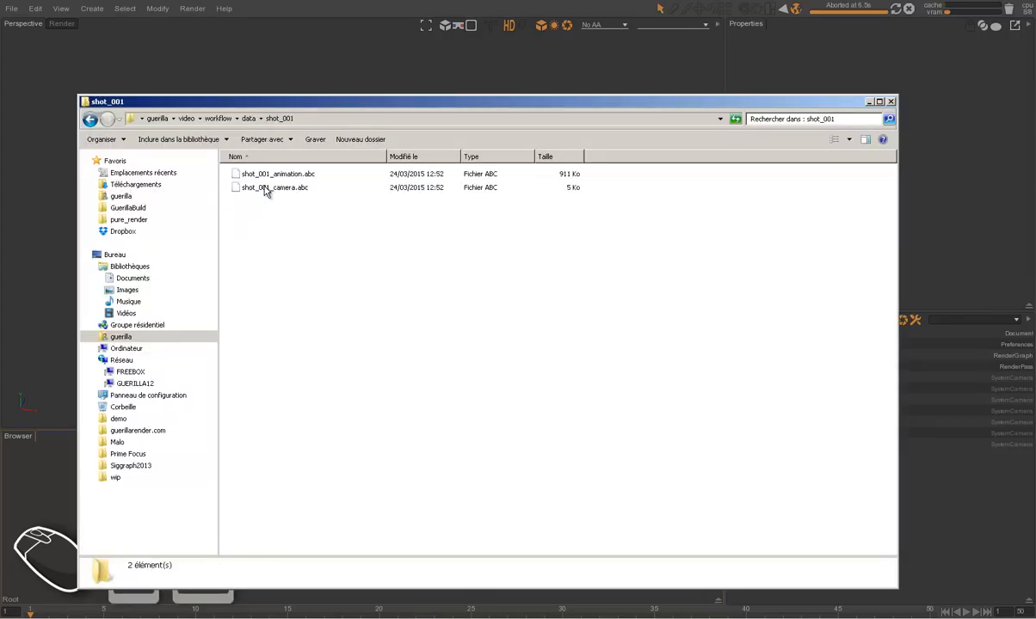
click(279, 187)
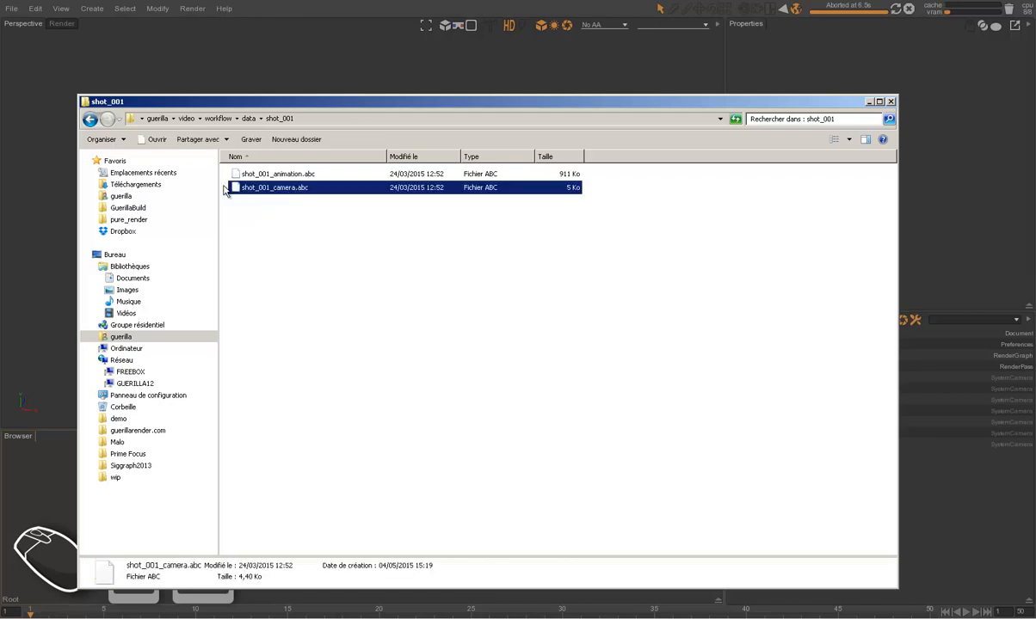
click(273, 174)
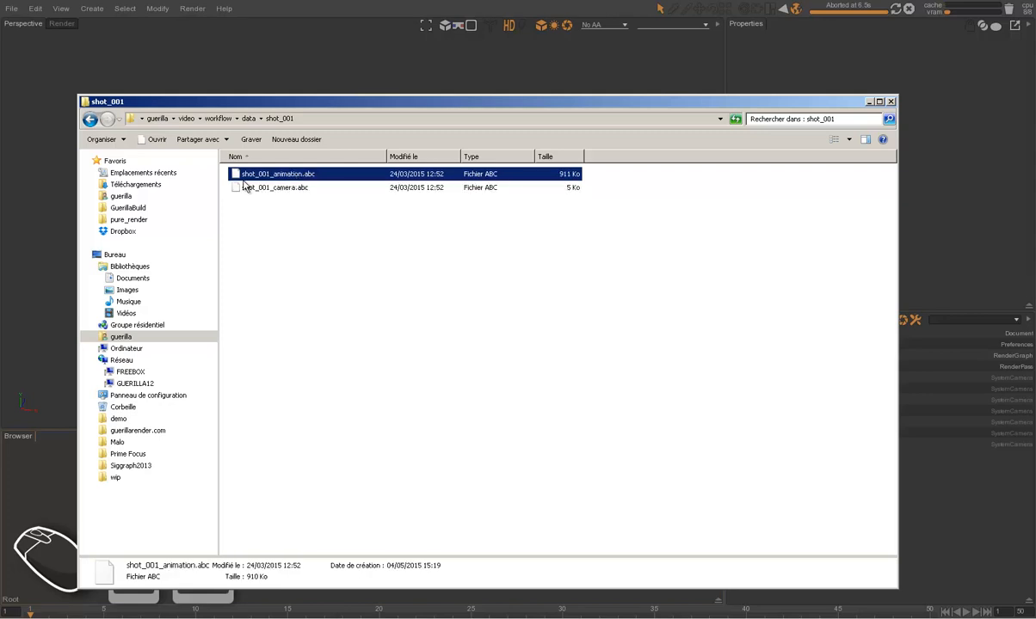
click(289, 194)
drag(290, 189, 420, 247)
key(alt+Tab)
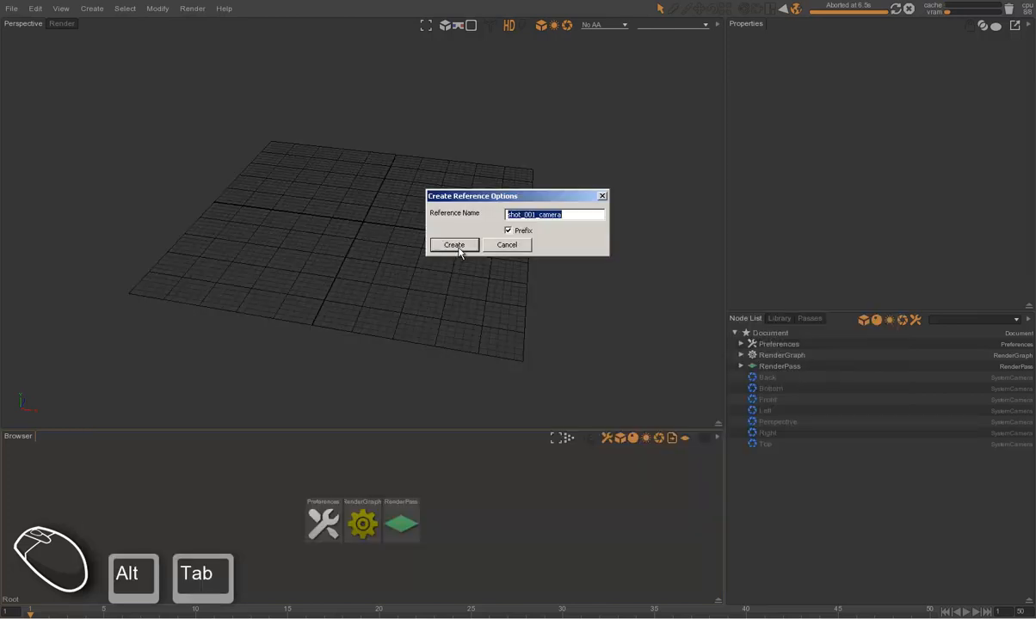
click(507, 231)
click(455, 246)
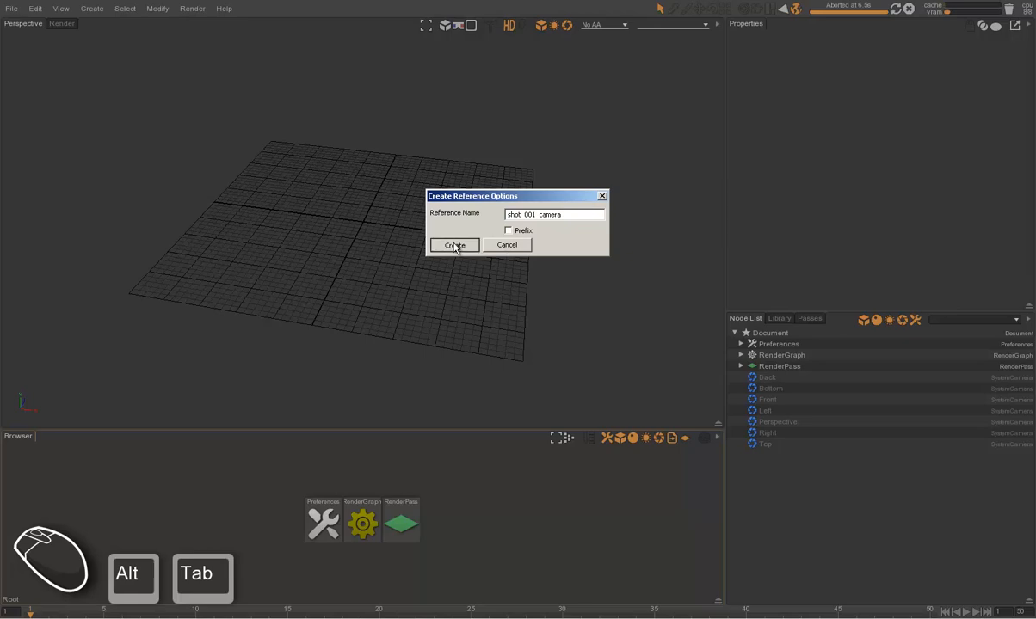
Reference shot_001_animation.abc from the shot_001 folder into the scene with the name prefix disabled.
key(alt+Tab)
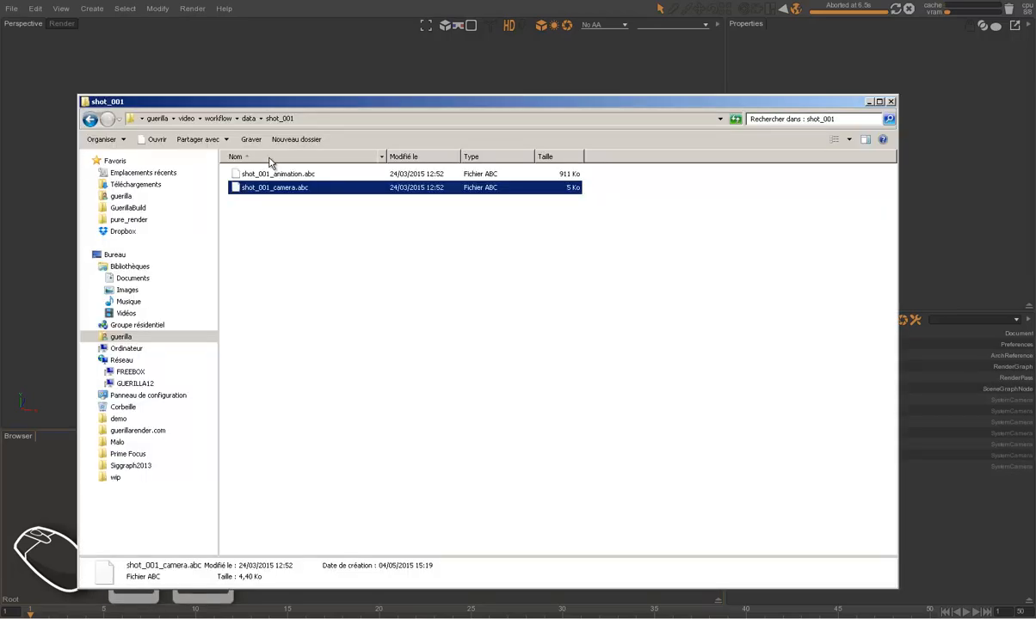
drag(267, 174, 474, 247)
key(alt+Tab)
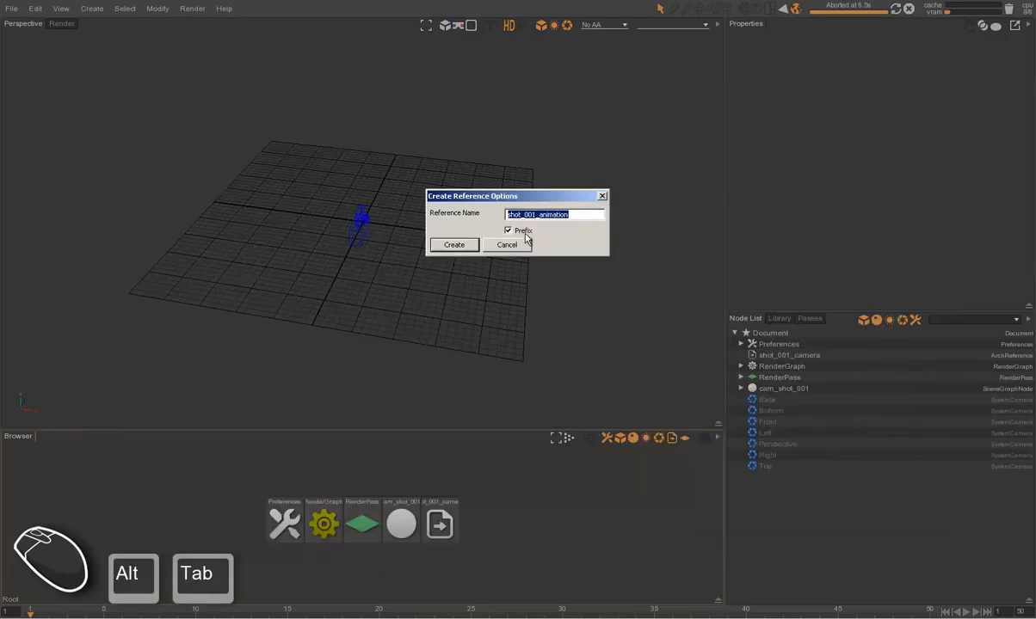
click(507, 231)
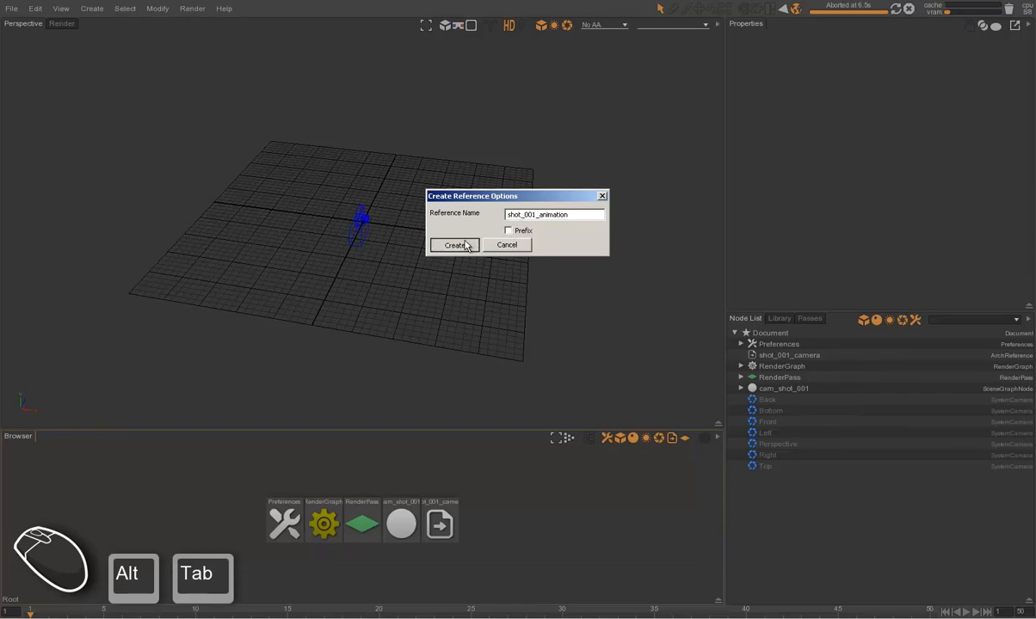
click(466, 246)
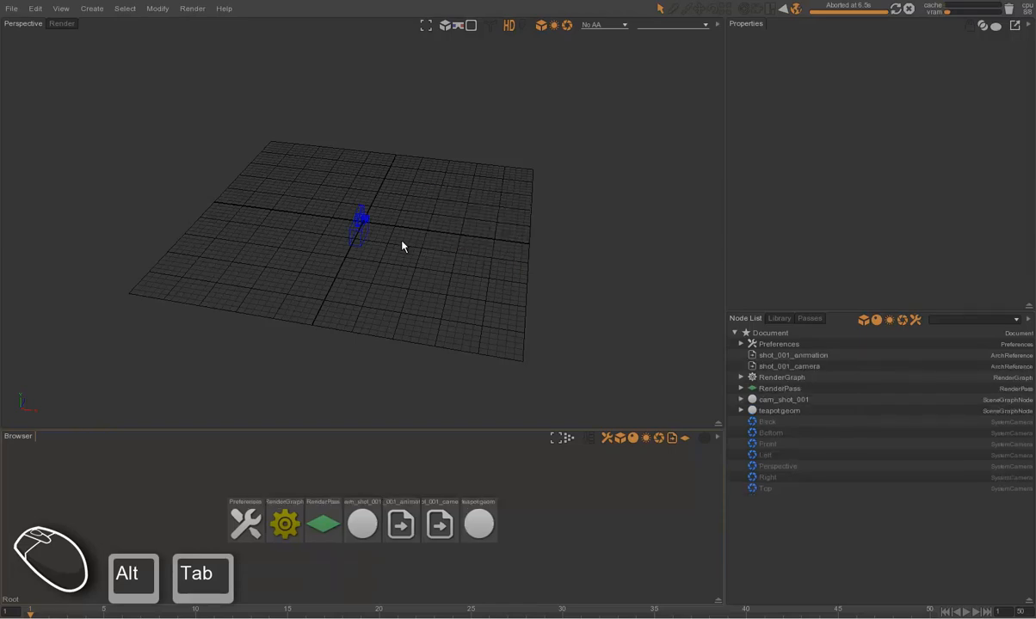
Examine the imported teapot and camera up close while scrubbing the animation to frame 28.
alt+right_drag(403, 245, 413, 289)
alt+drag(413, 289, 368, 267)
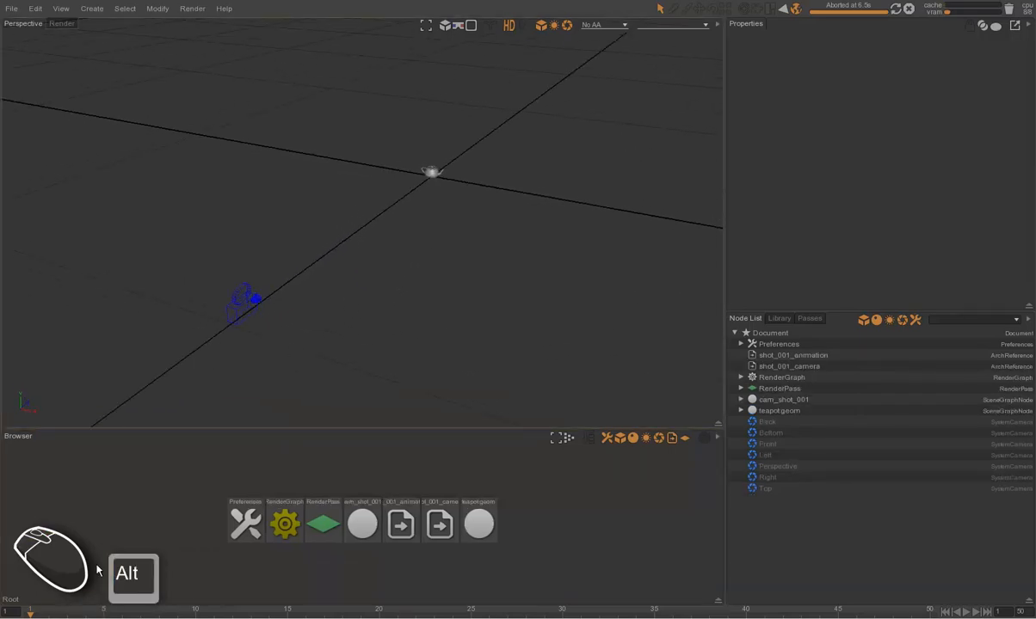
drag(37, 614, 526, 606)
Set cam_shot_00Shape1 as the main camera and look through it in the viewport at frame 1.
drag(211, 268, 303, 413)
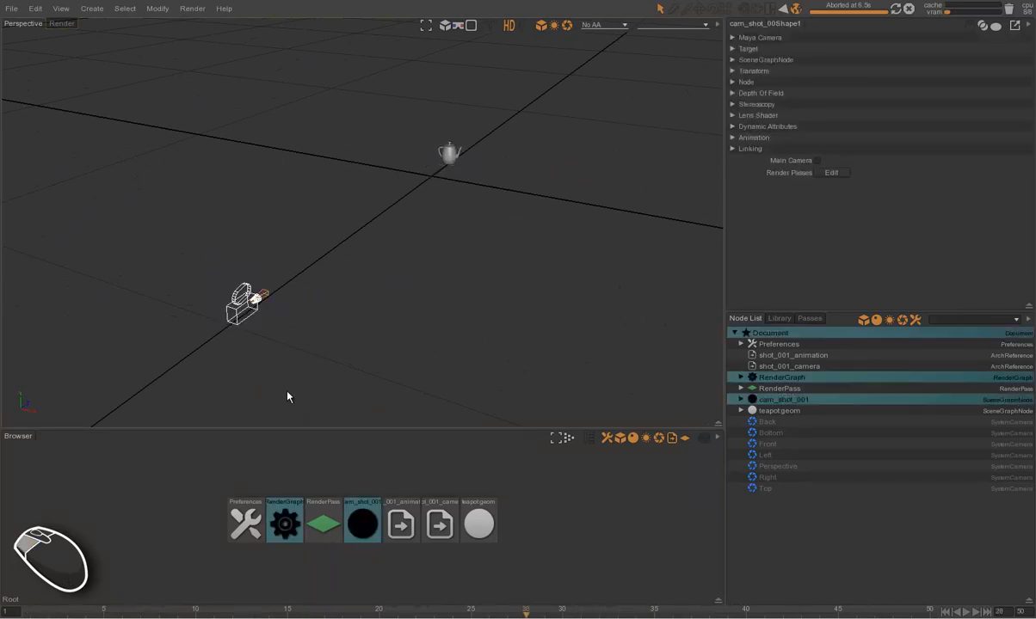
click(817, 161)
click(741, 401)
drag(788, 411, 439, 242)
drag(91, 616, 23, 579)
click(585, 490)
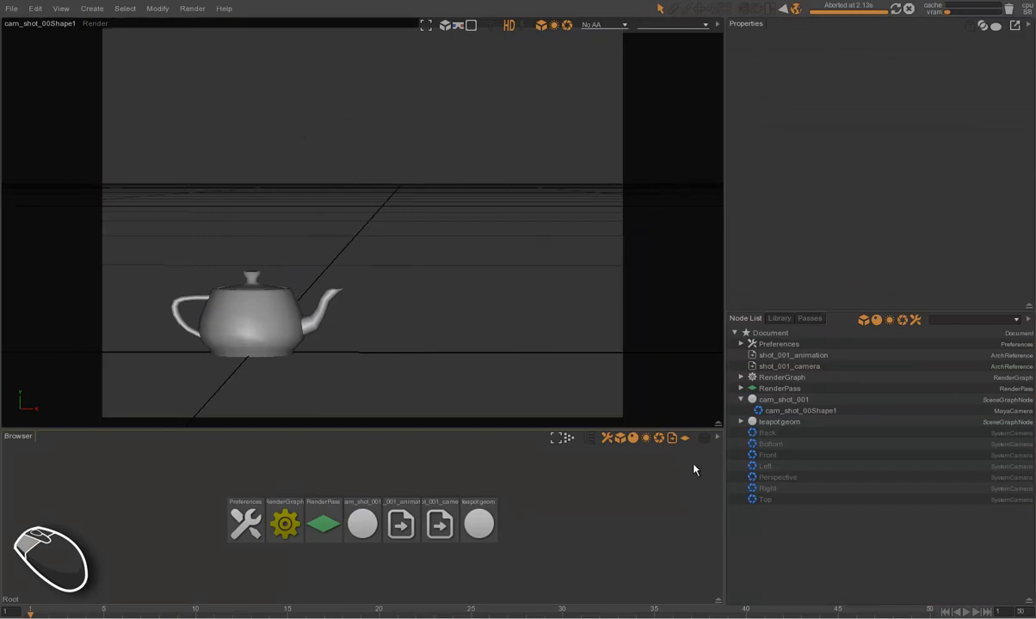
Reference cyclo.abc from the cyclo data folder into the scene, keeping the cyclo name and prefix.
key(alt+Tab)
key(alt+Tab)
key(alt+Tab)
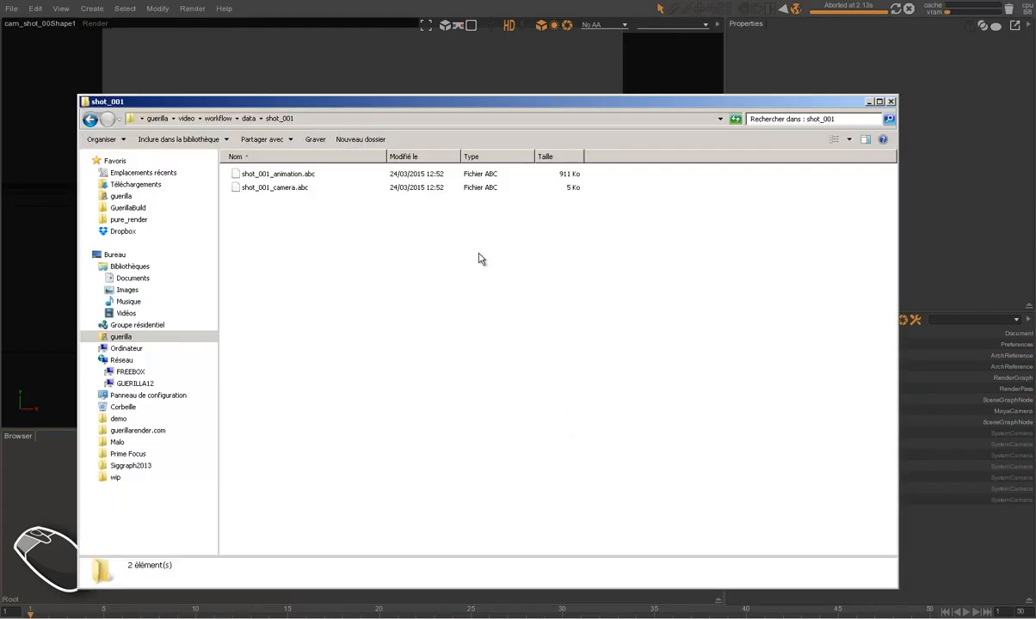
click(248, 119)
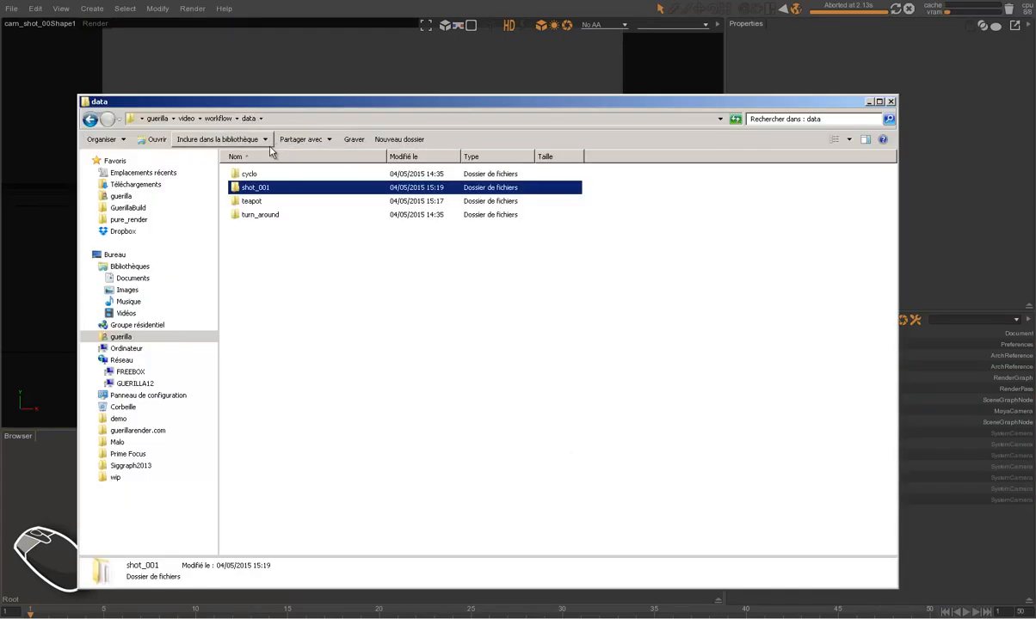
double_click(250, 176)
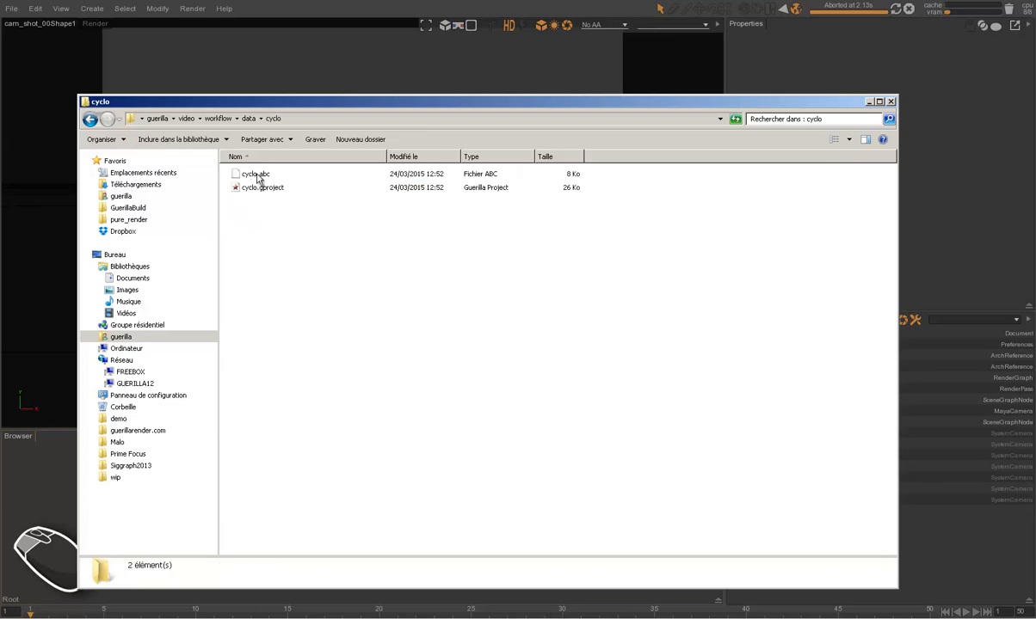
key(alt+Tab)
drag(258, 177, 422, 284)
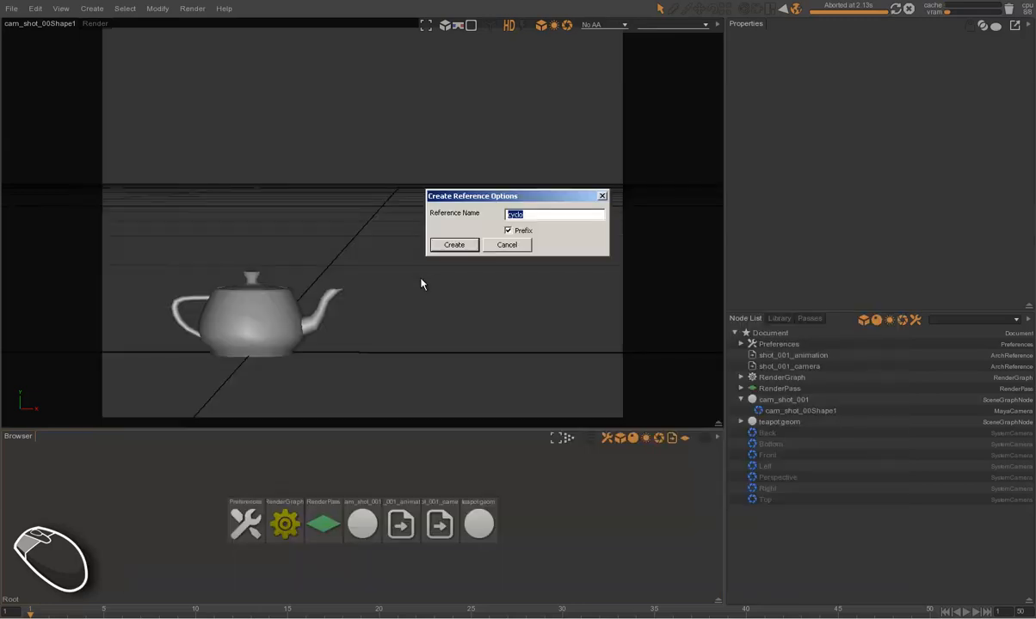
click(453, 245)
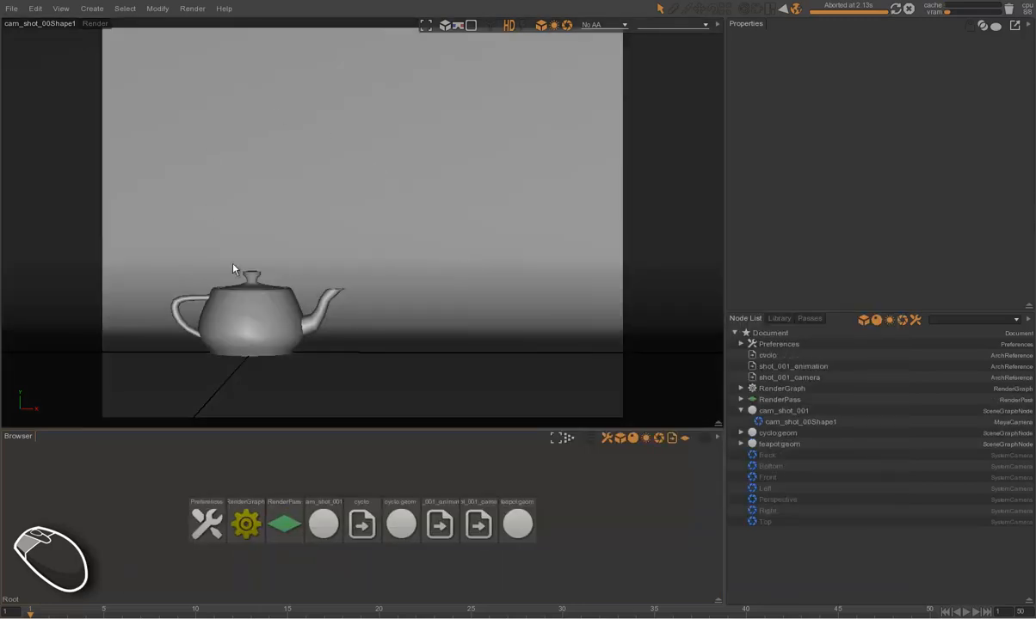
Create a SkyLight node in the scene to light the shot.
key(ctrl+d)
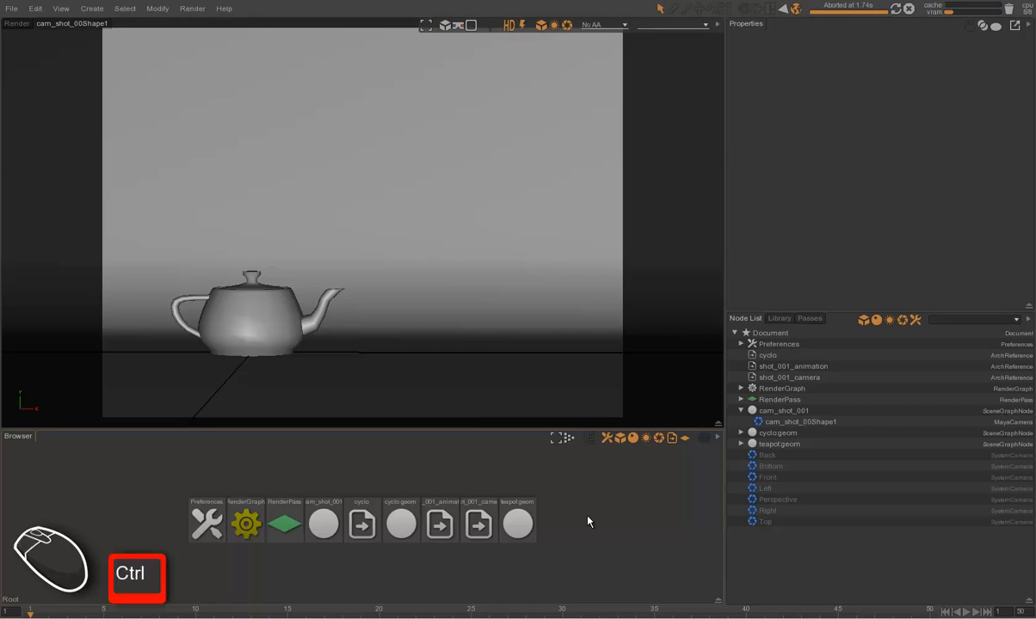
key(ctrl+space)
text(sk)
key(Down)
key(Return)
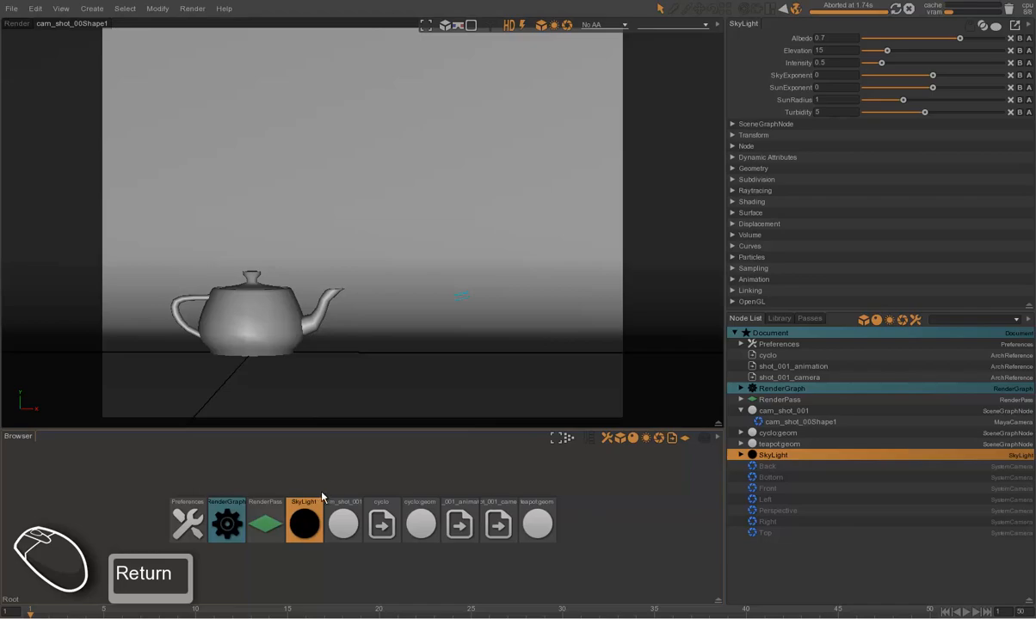
Render a preview of the sky-lit shot, stop it and clear the node selection.
key(ctrl+r)
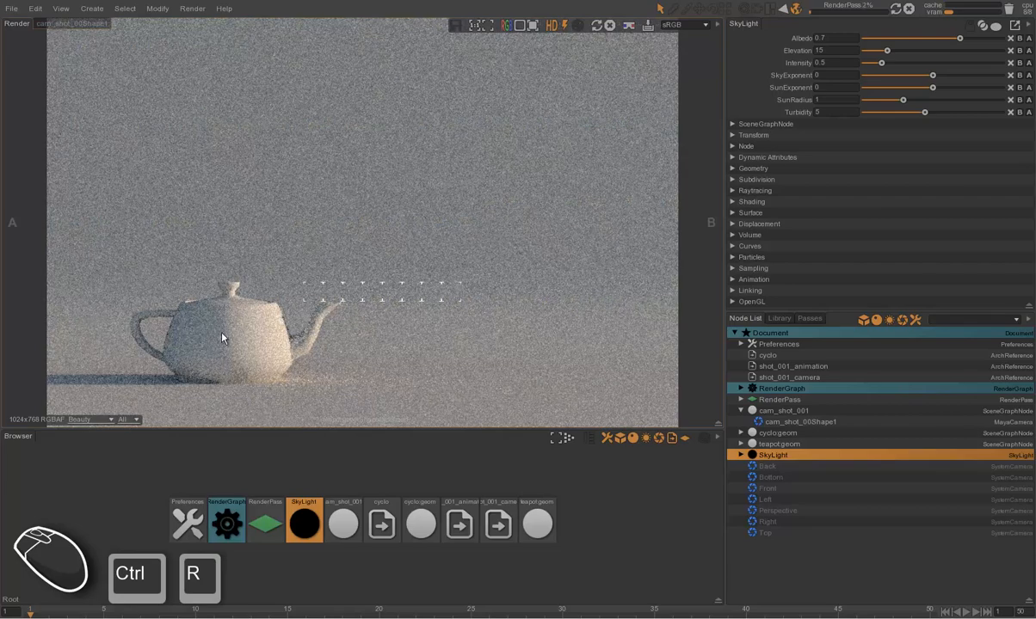
click(241, 352)
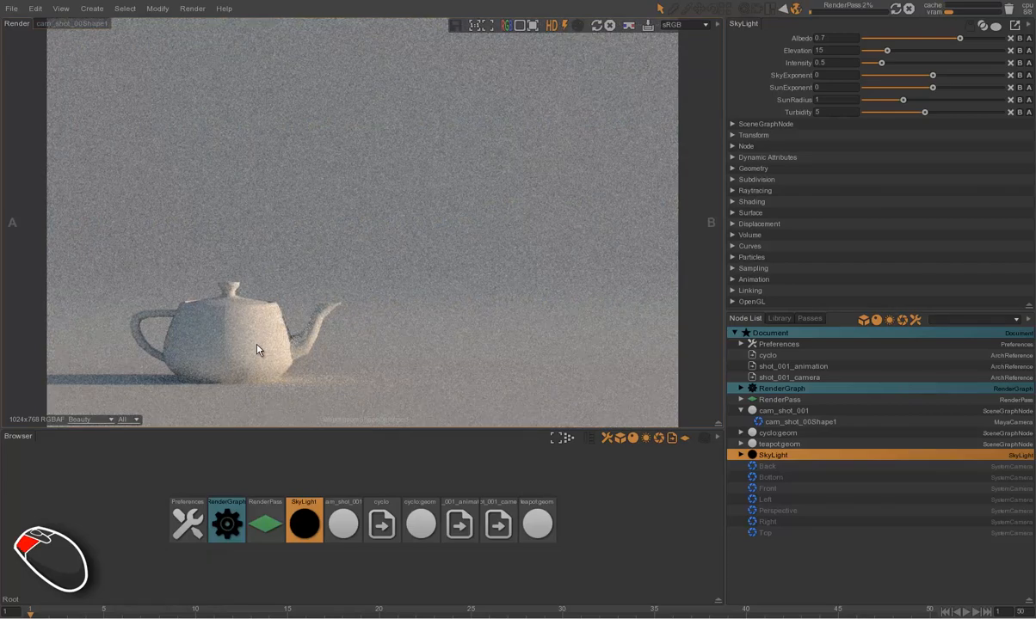
click(609, 27)
click(708, 377)
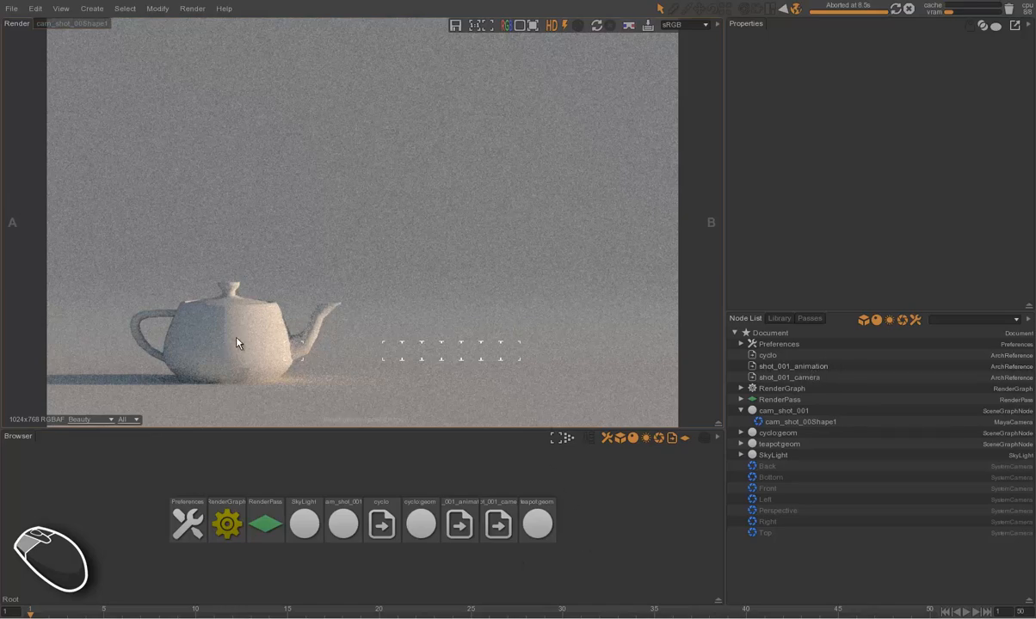
Add teapot.gproject from the teapot data folder as a reference named teapot, with its prefix enabled.
key(alt+Tab)
key(alt+Tab)
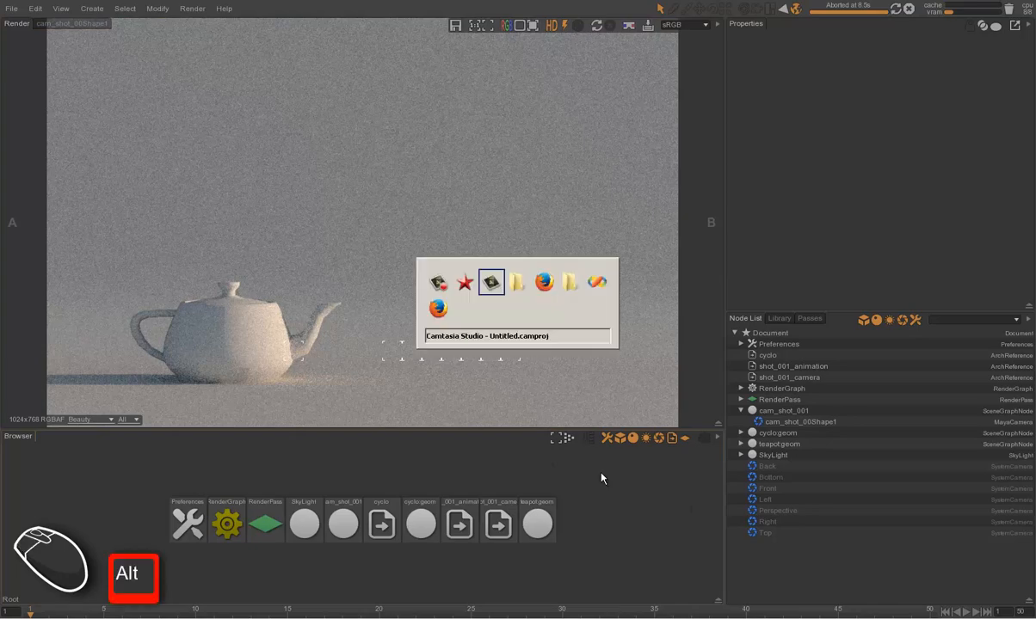
key(alt+Tab)
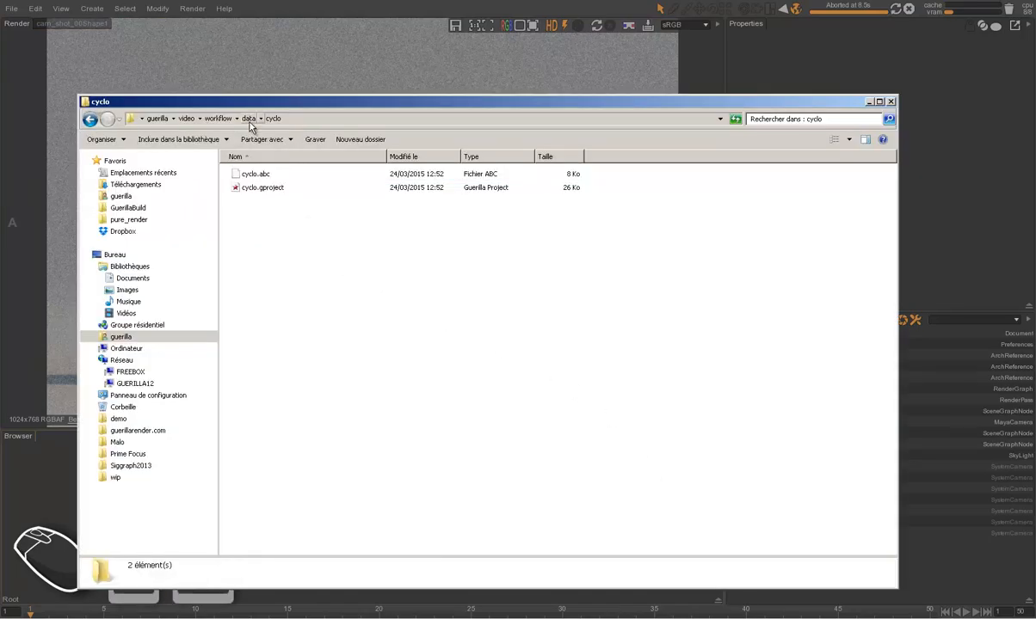
click(250, 121)
double_click(241, 201)
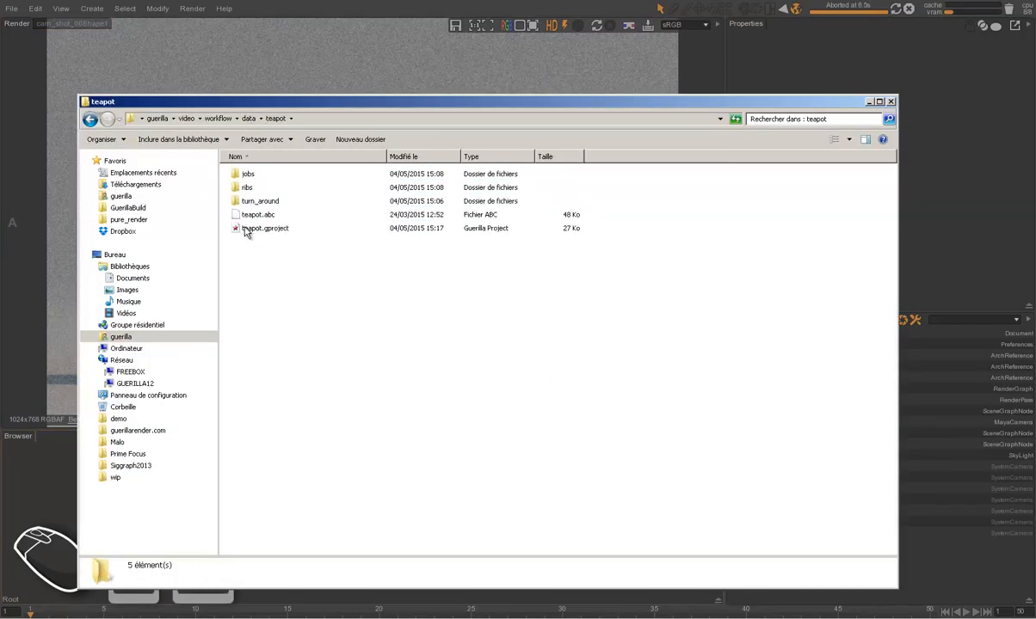
drag(247, 229, 621, 543)
key(alt+Tab)
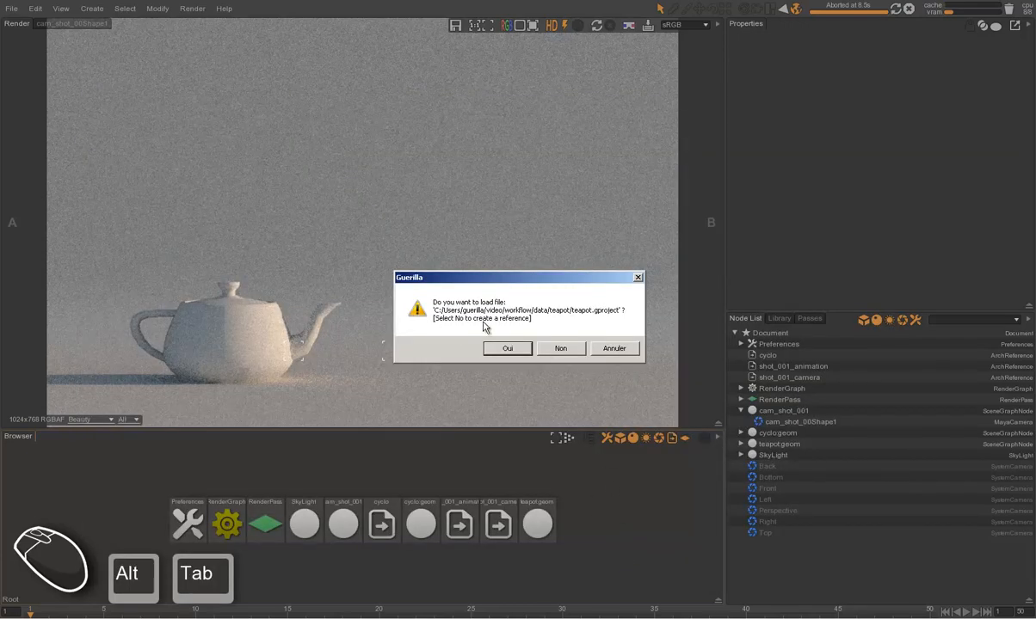
click(558, 351)
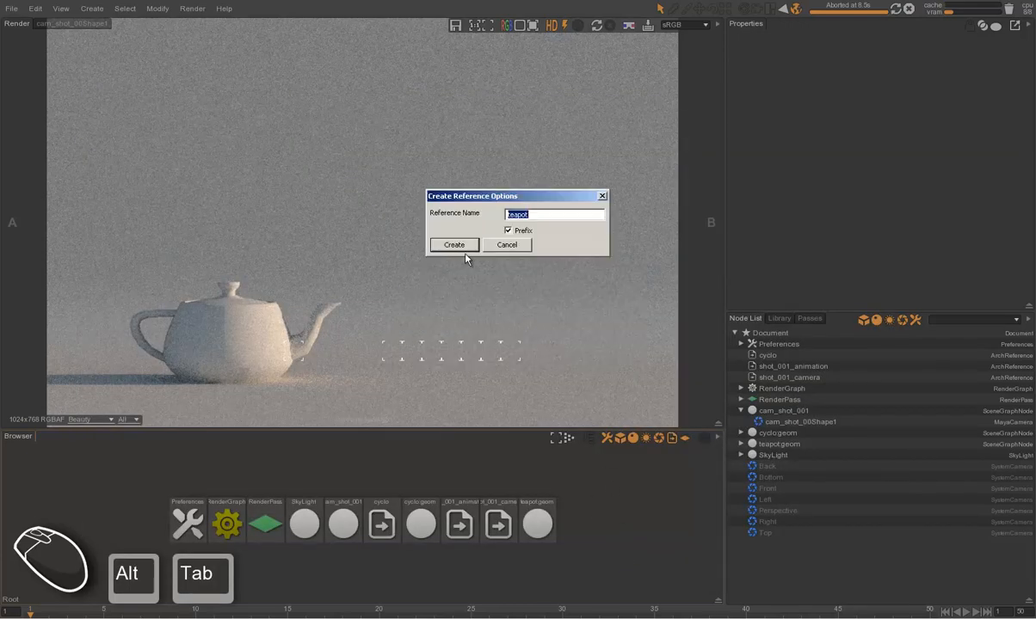
click(459, 245)
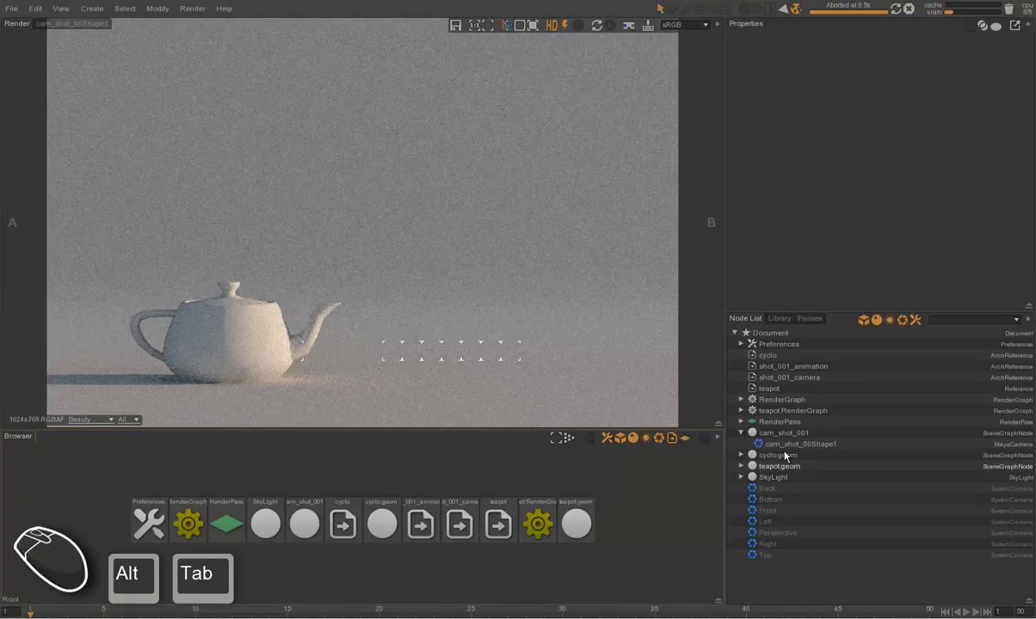
Select the referenced teapot's RenderGraph, render frame 1 with its shading and stop the render.
click(762, 412)
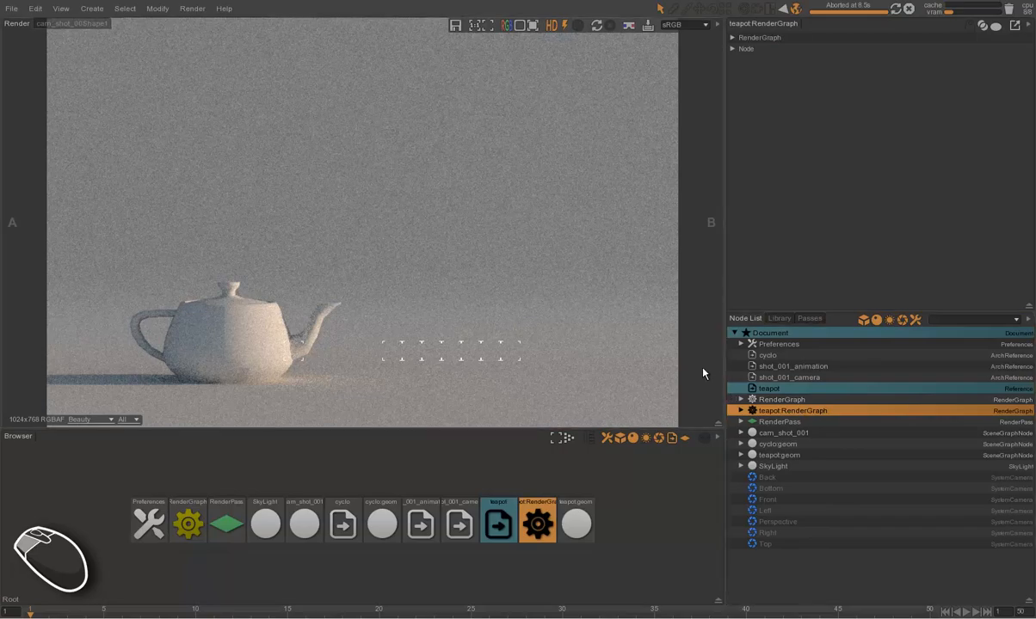
key(F5)
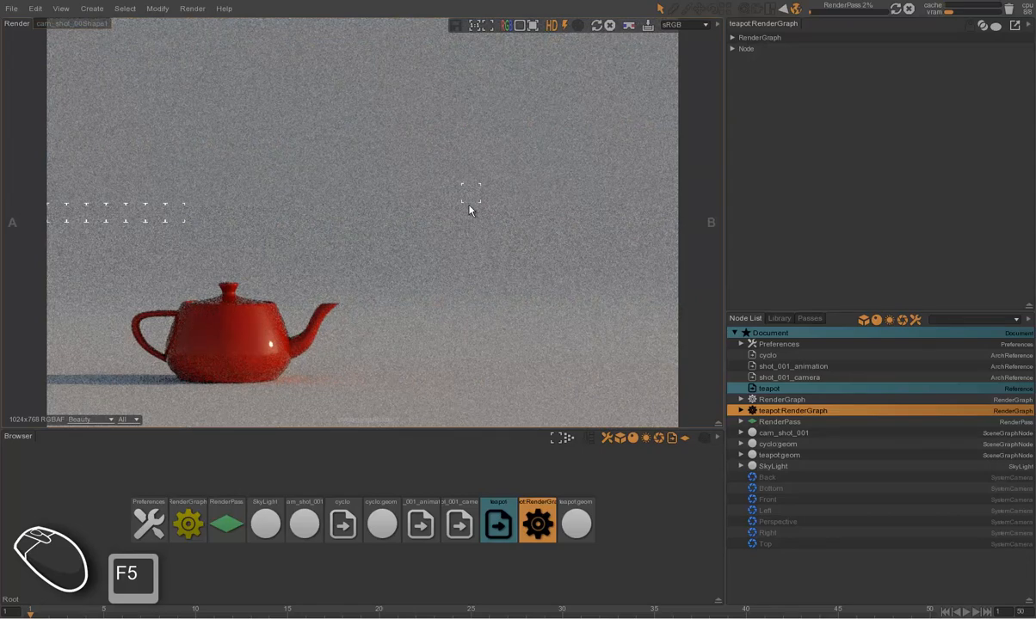
click(609, 25)
Move the timeline to frame 41, render the shot there and stop the render.
click(67, 610)
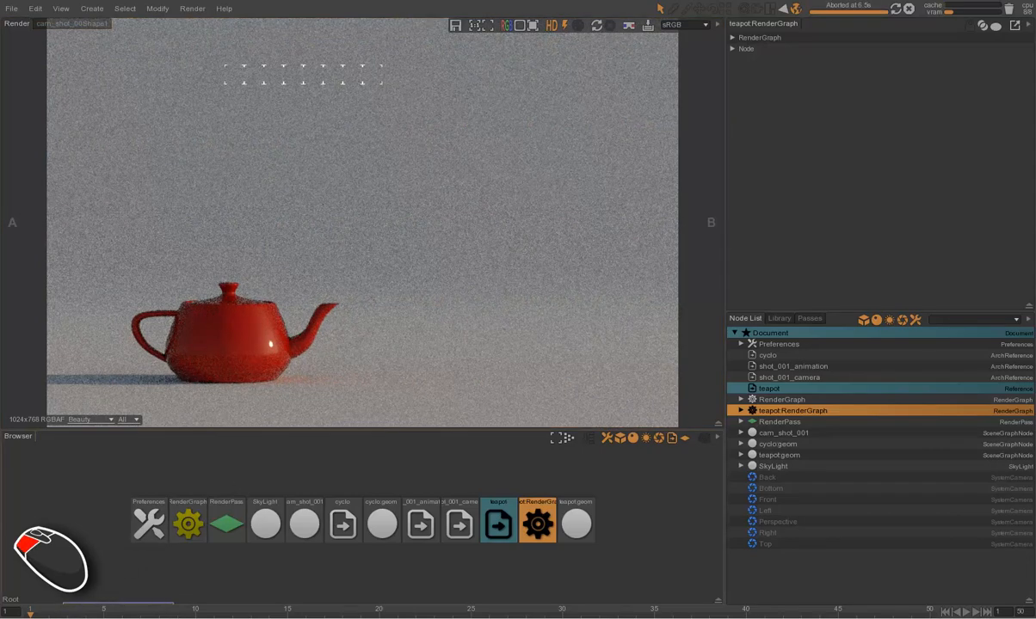
drag(126, 613, 764, 611)
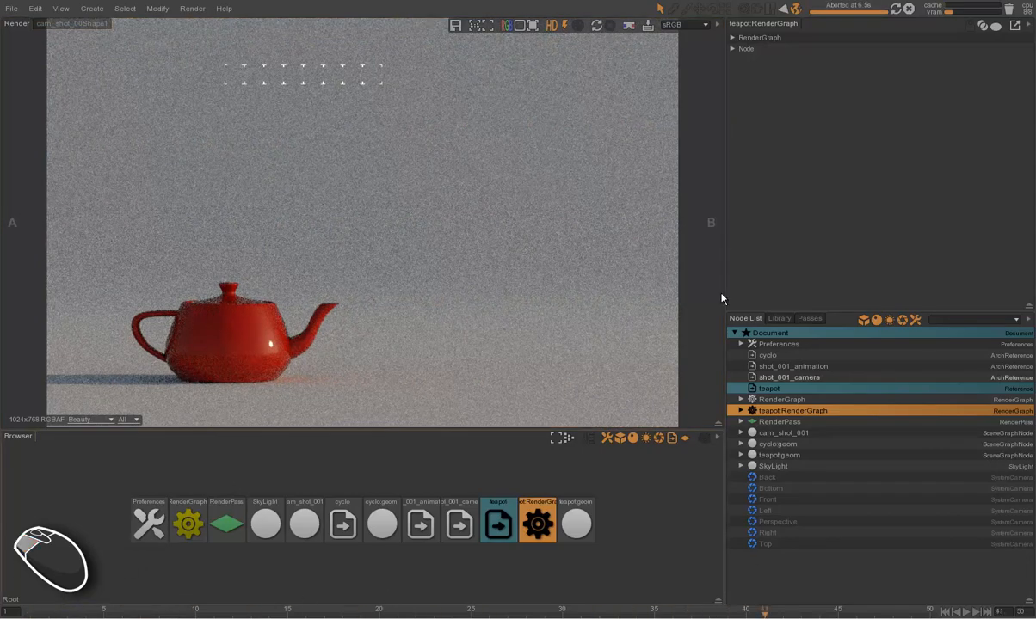
click(596, 25)
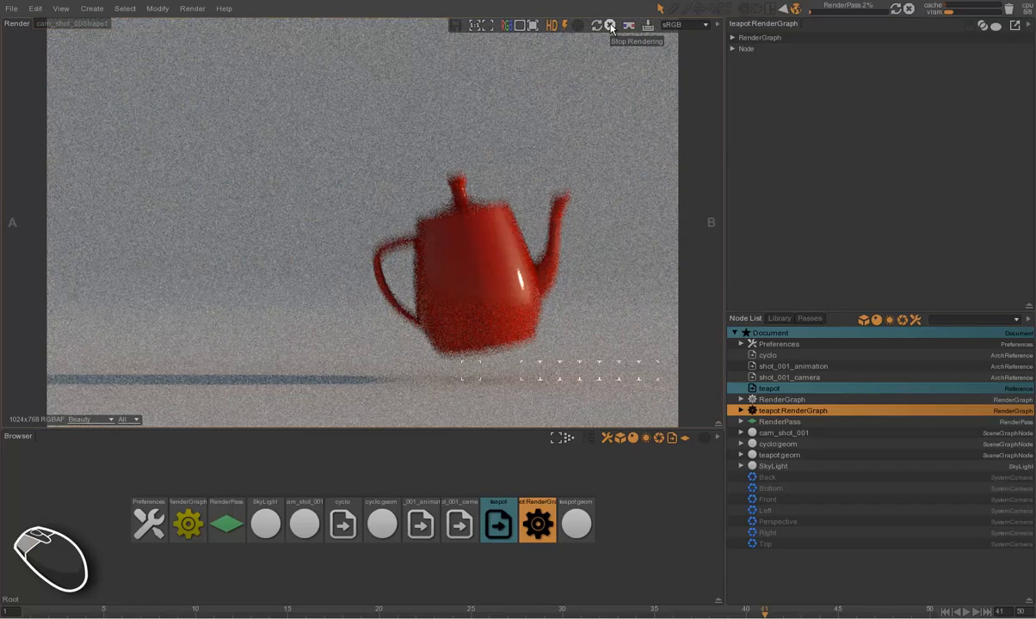
click(609, 25)
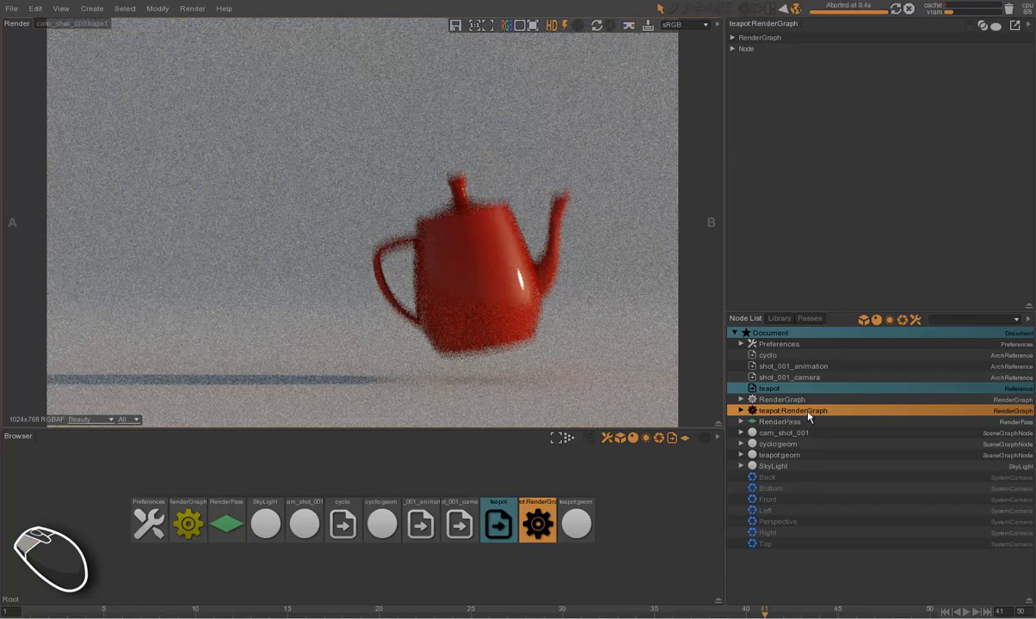
Examine the teapot RenderGraph's application settings and its links to the teapot and cyclo geometry.
click(485, 218)
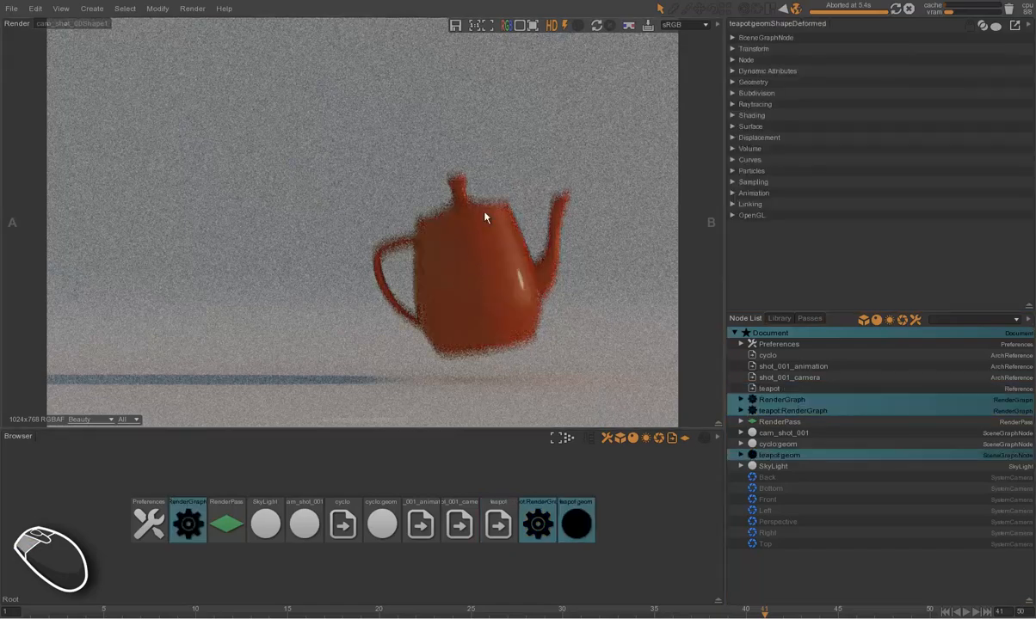
click(791, 411)
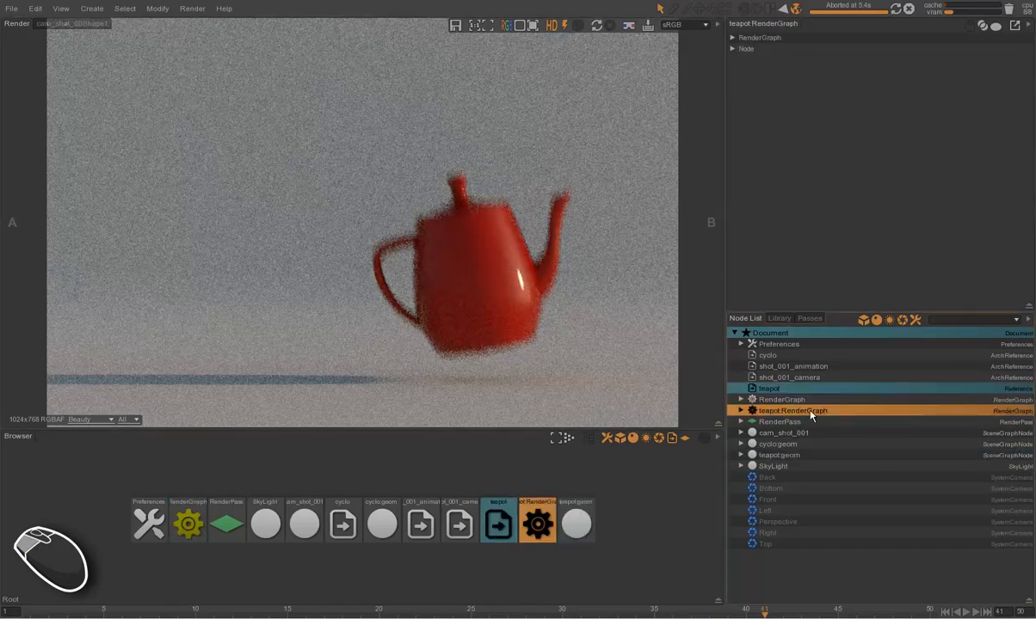
click(759, 39)
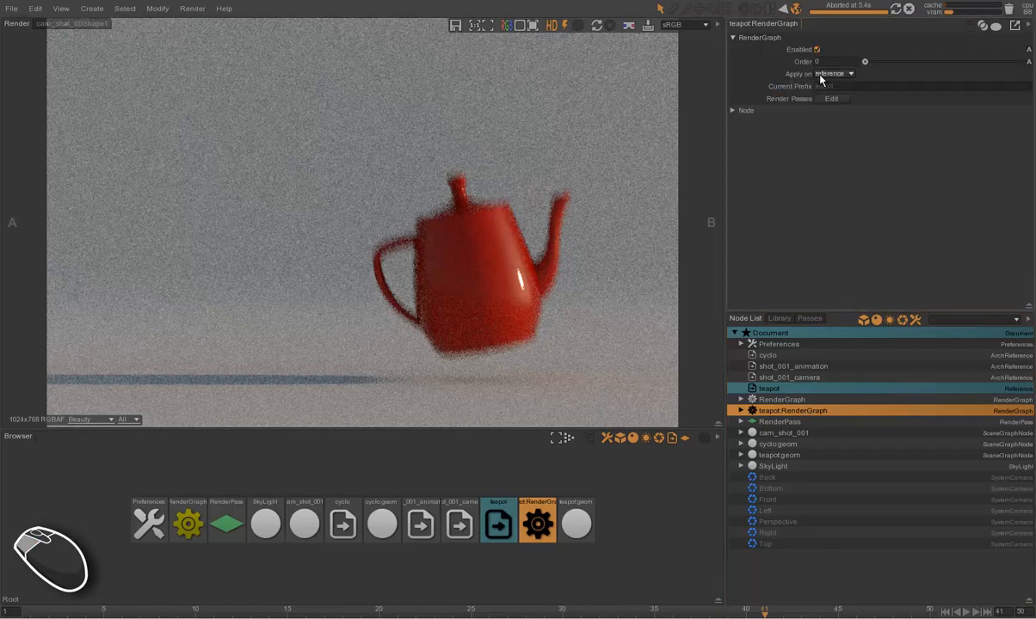
mouse_move(807, 77)
click(785, 455)
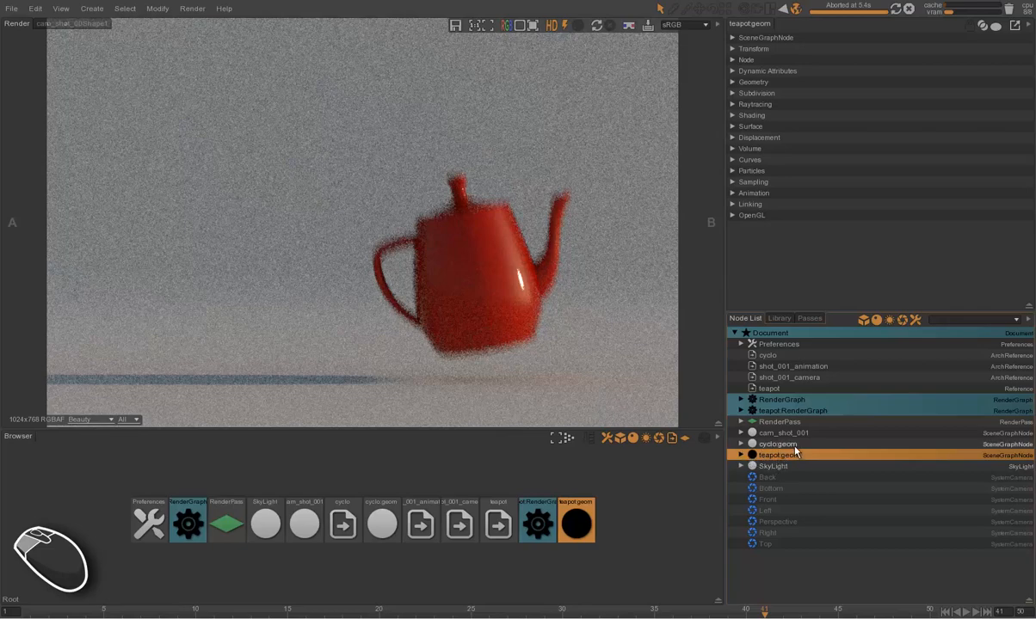
click(777, 445)
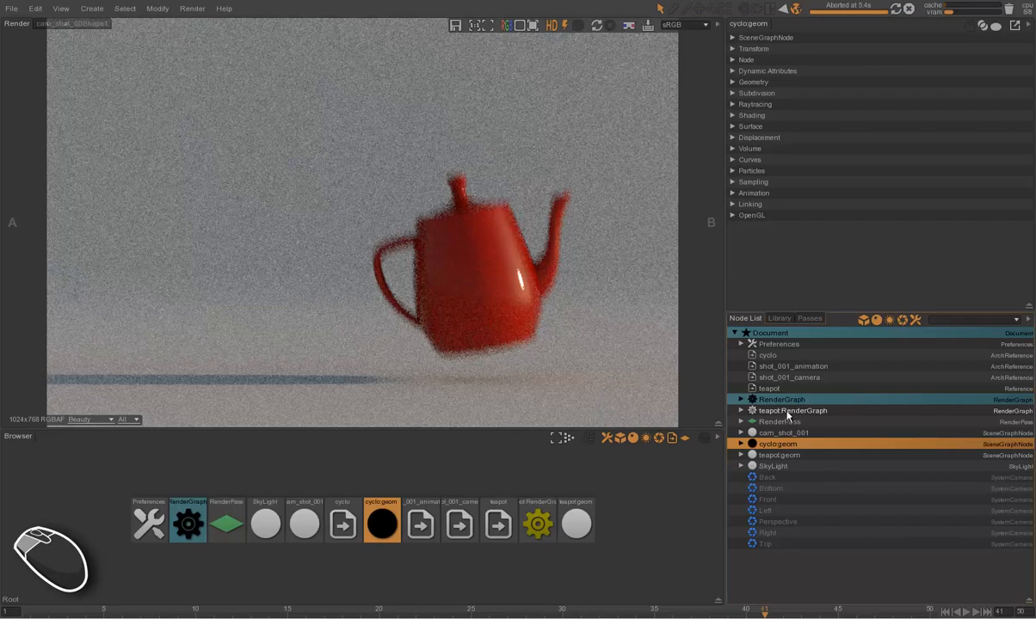
click(789, 413)
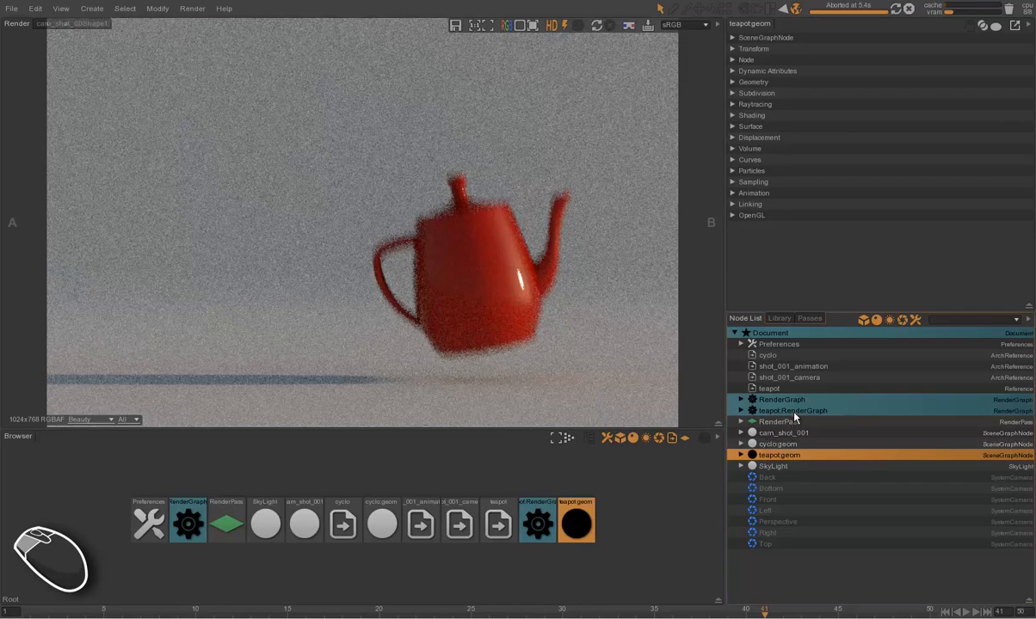
click(750, 411)
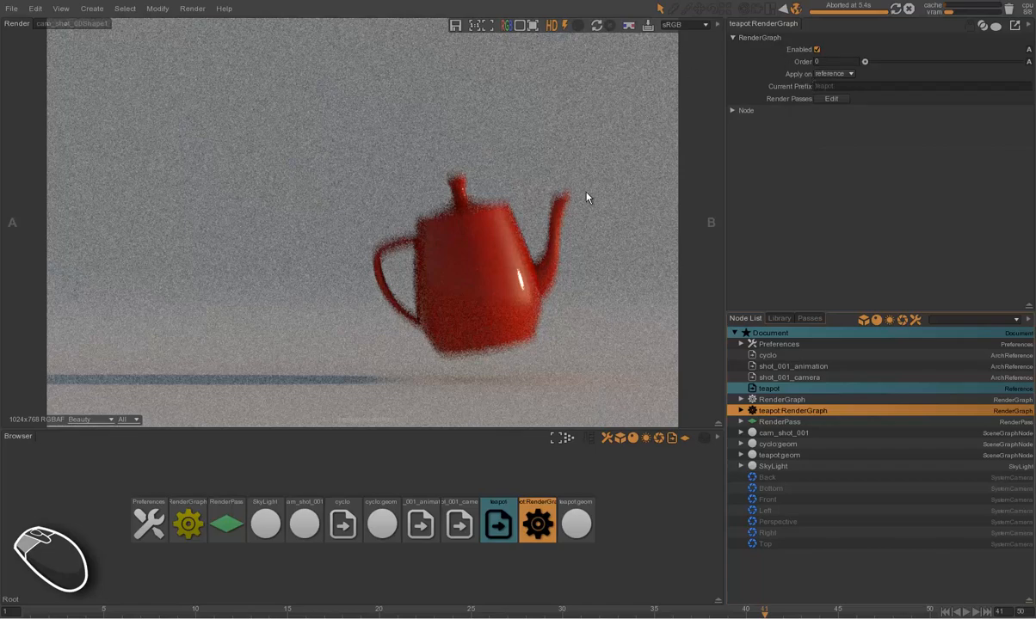
Set the teapot RenderGraph to apply always, test it with a render and stop the render.
click(833, 74)
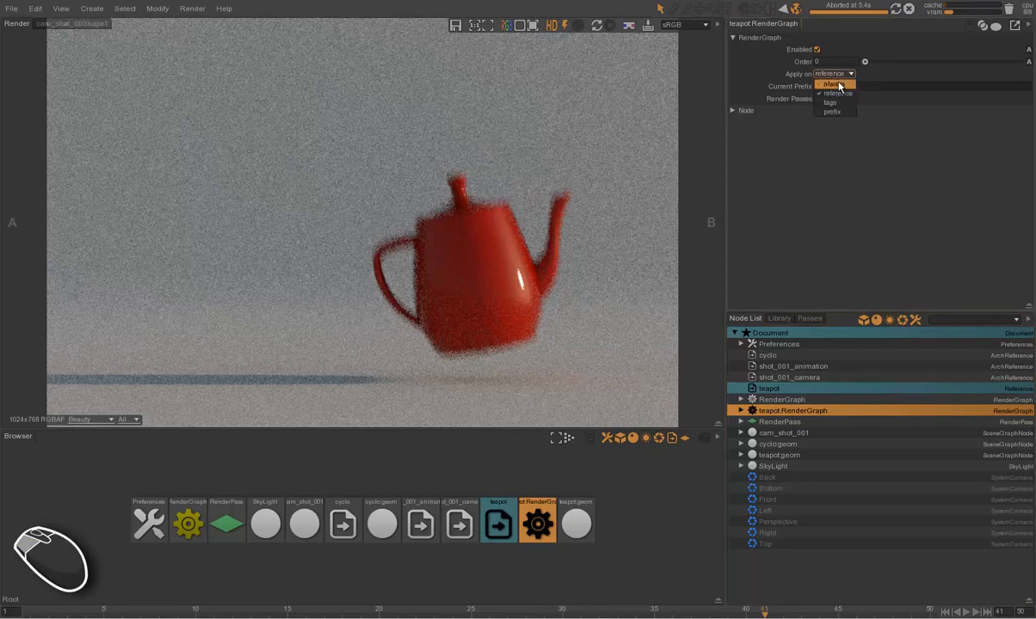
click(837, 85)
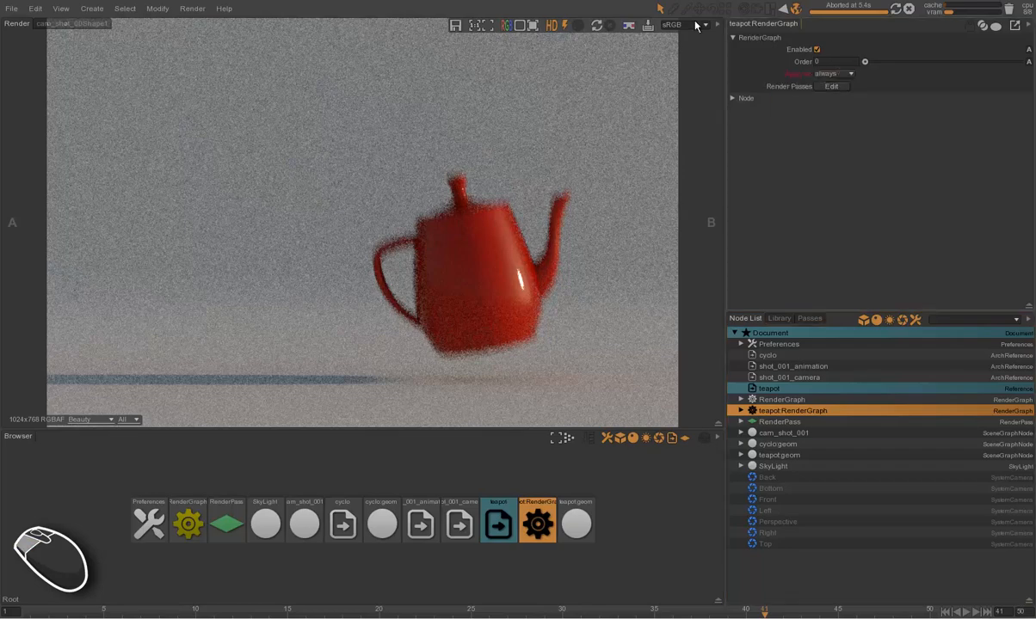
click(596, 26)
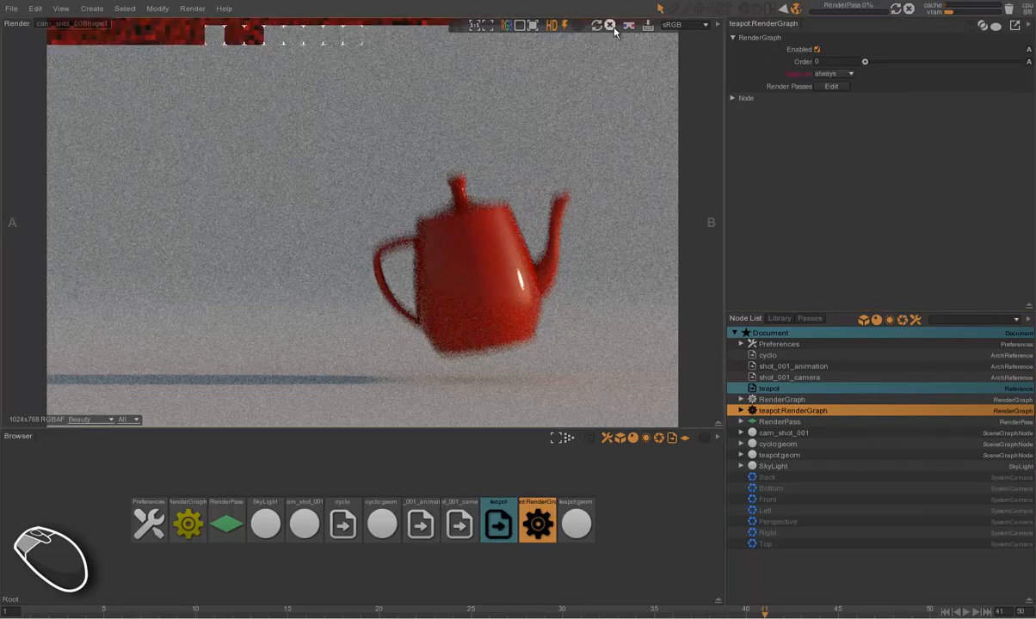
click(610, 26)
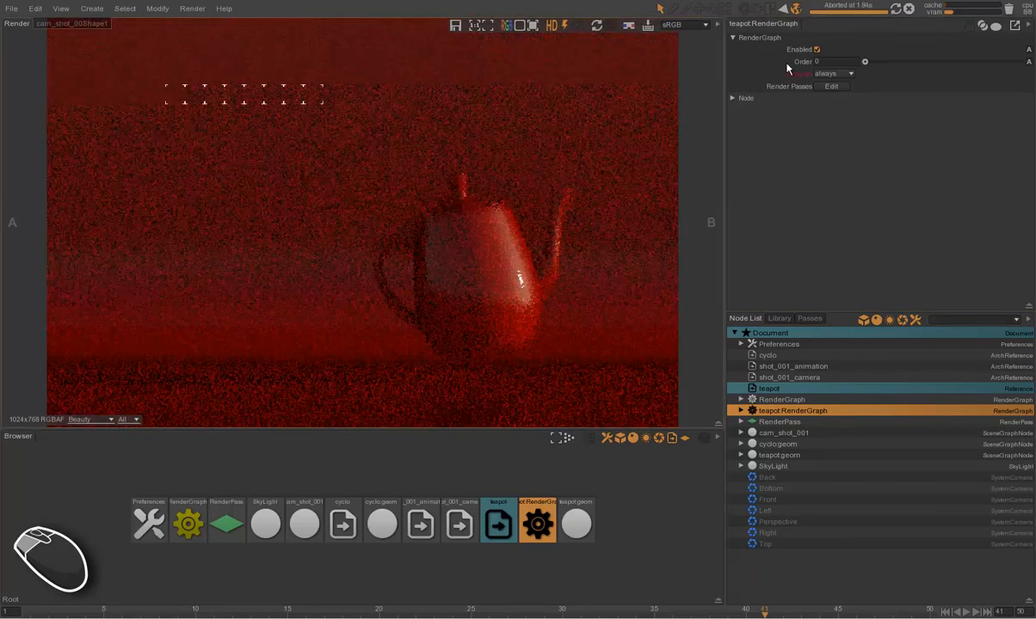
Make the teapot RenderGraph apply on tags and enter Teapot as its tag.
click(824, 75)
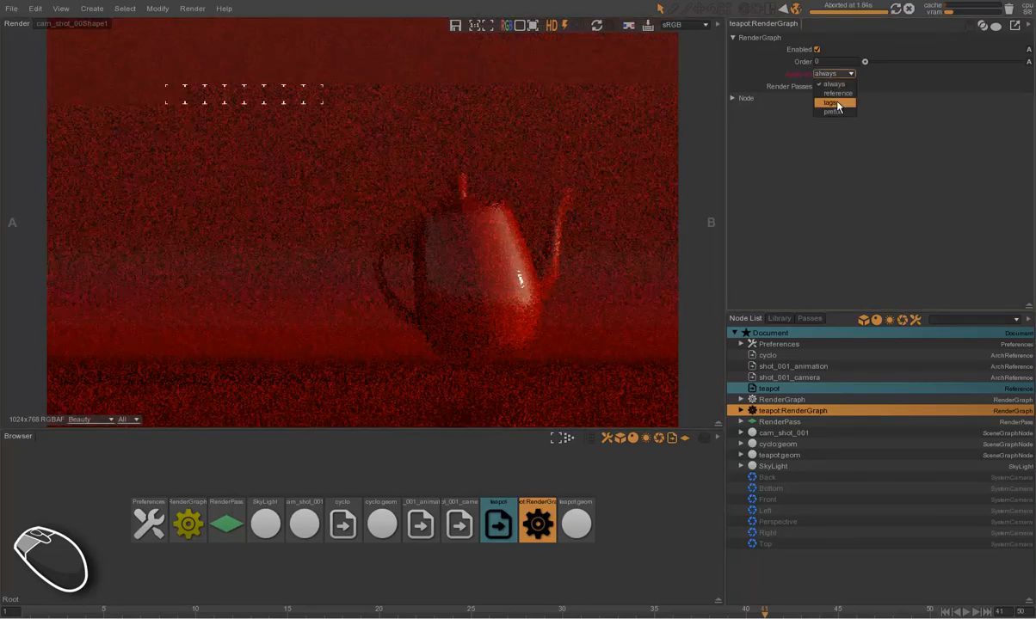
click(834, 103)
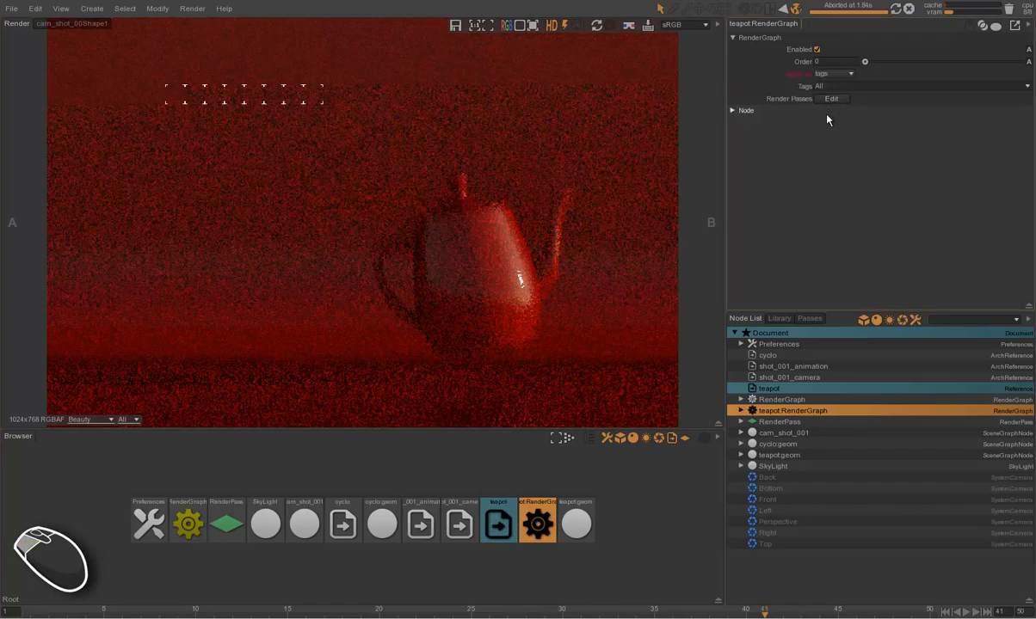
click(835, 86)
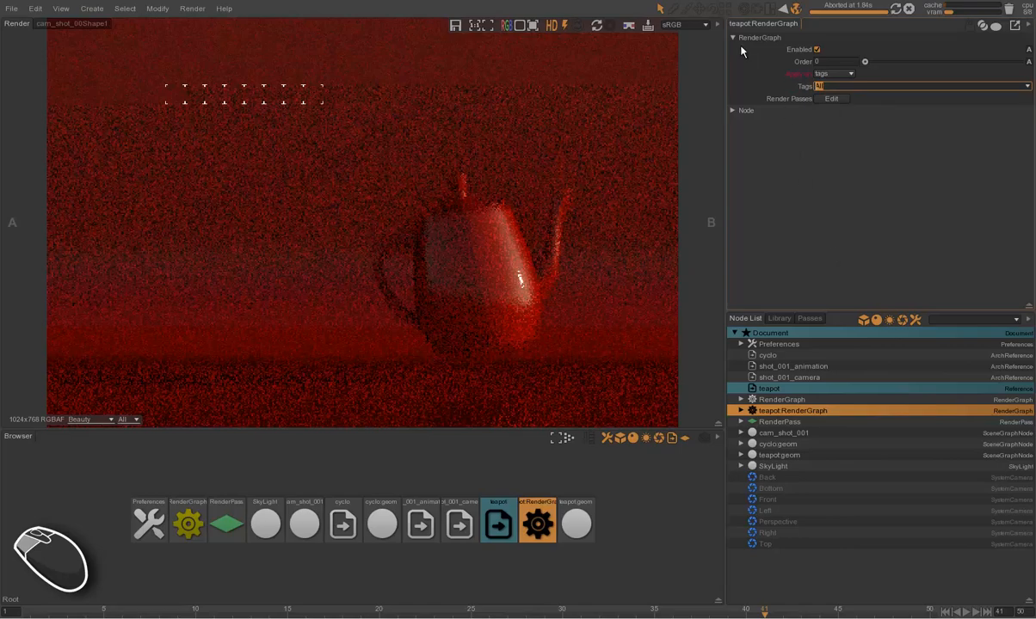
text(T)
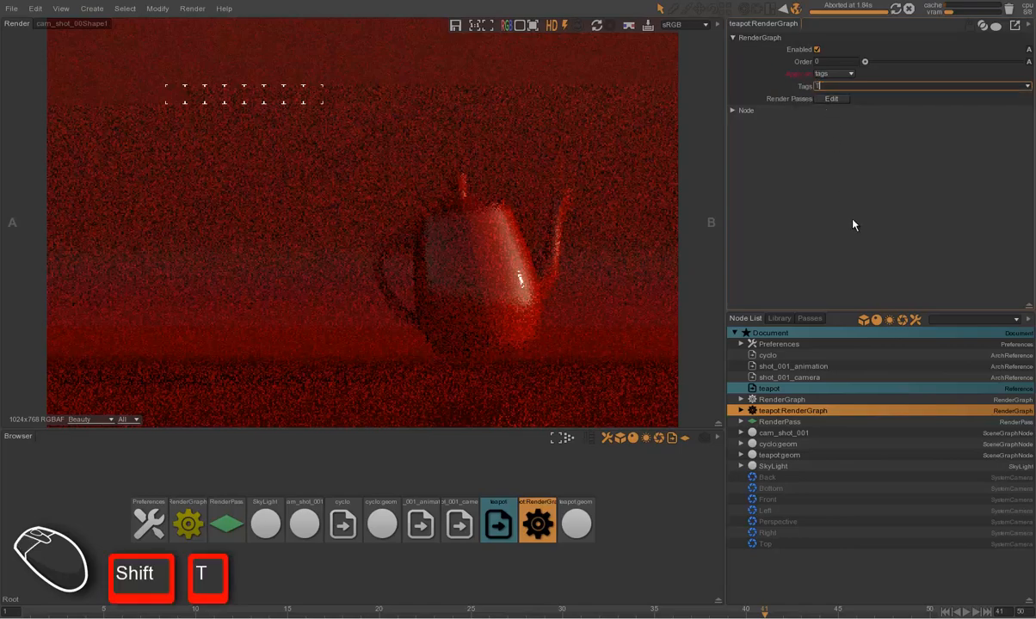
text(eapot)
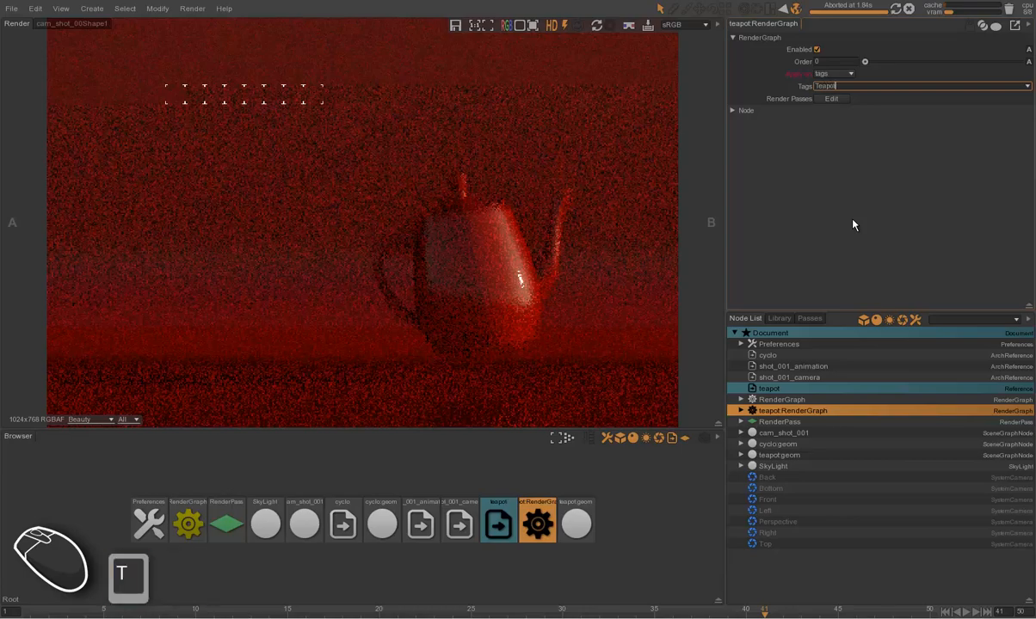
key(Return)
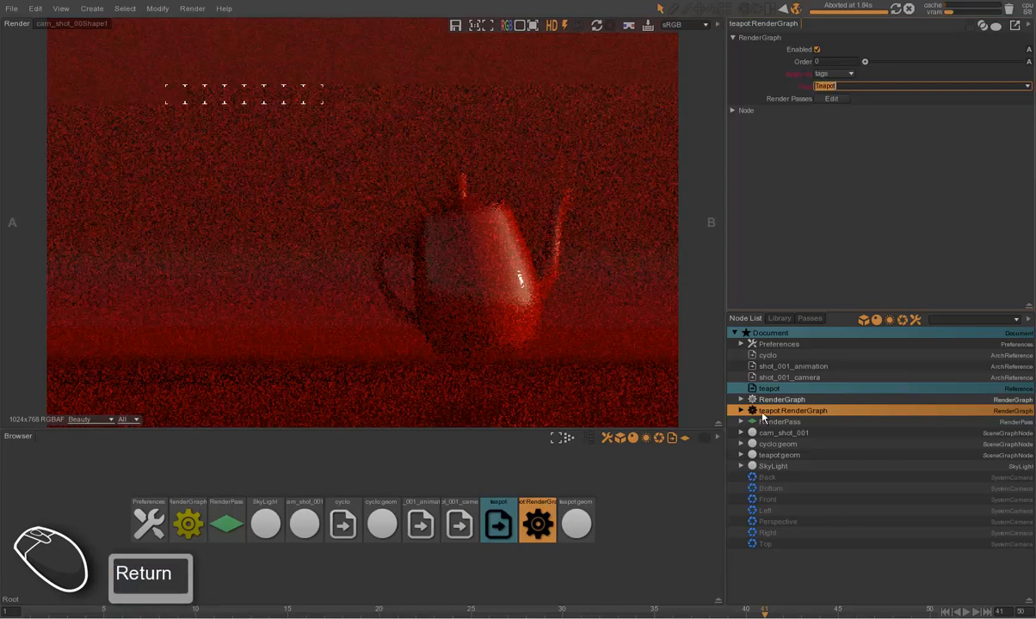
Assign the tag Teapot to the teapot geometry node and render the shot.
click(778, 456)
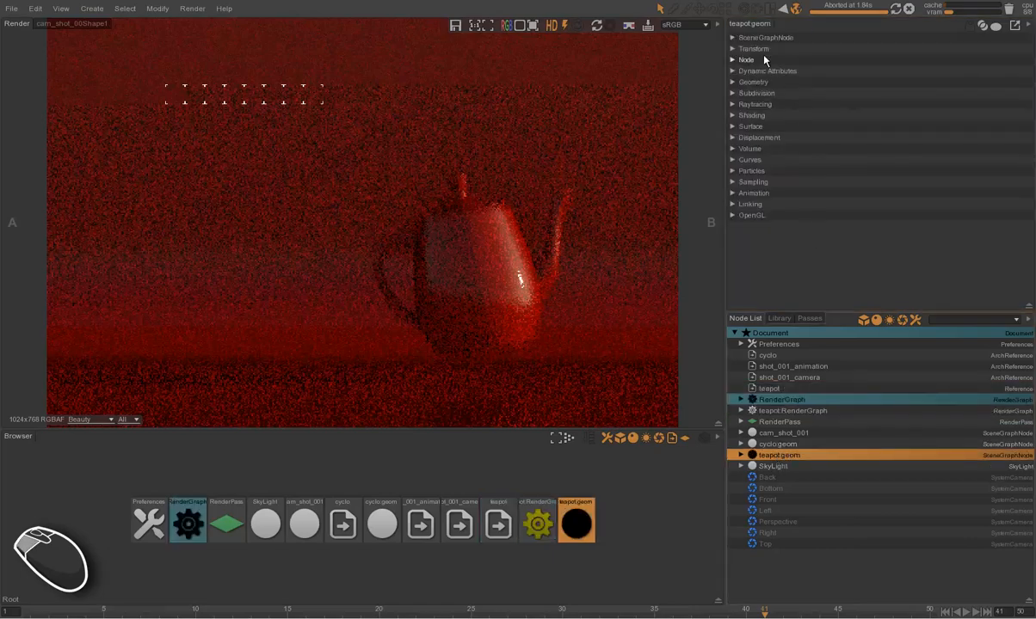
click(743, 62)
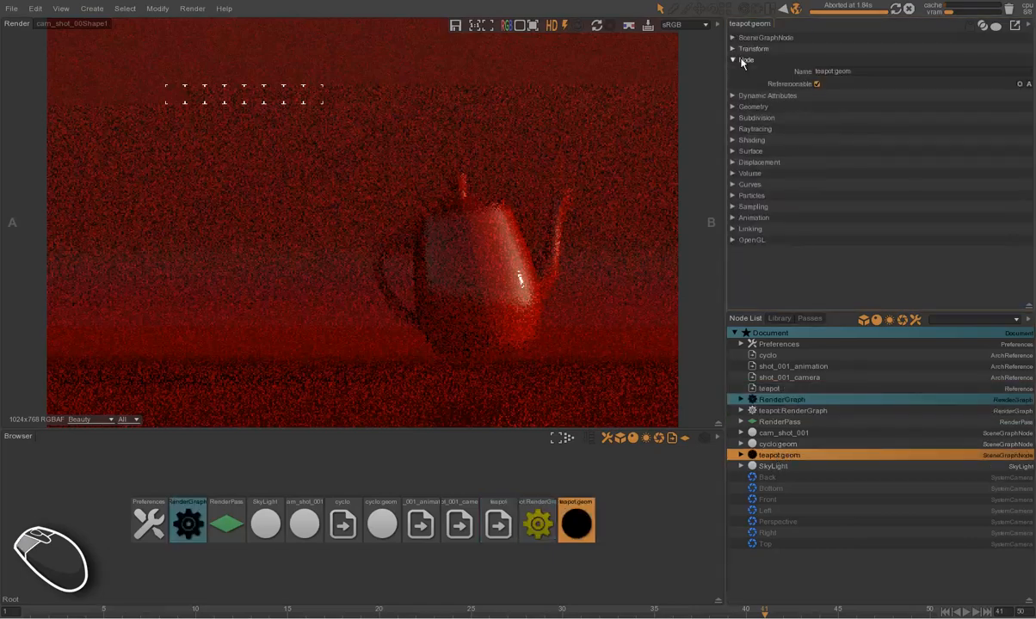
click(743, 62)
click(746, 40)
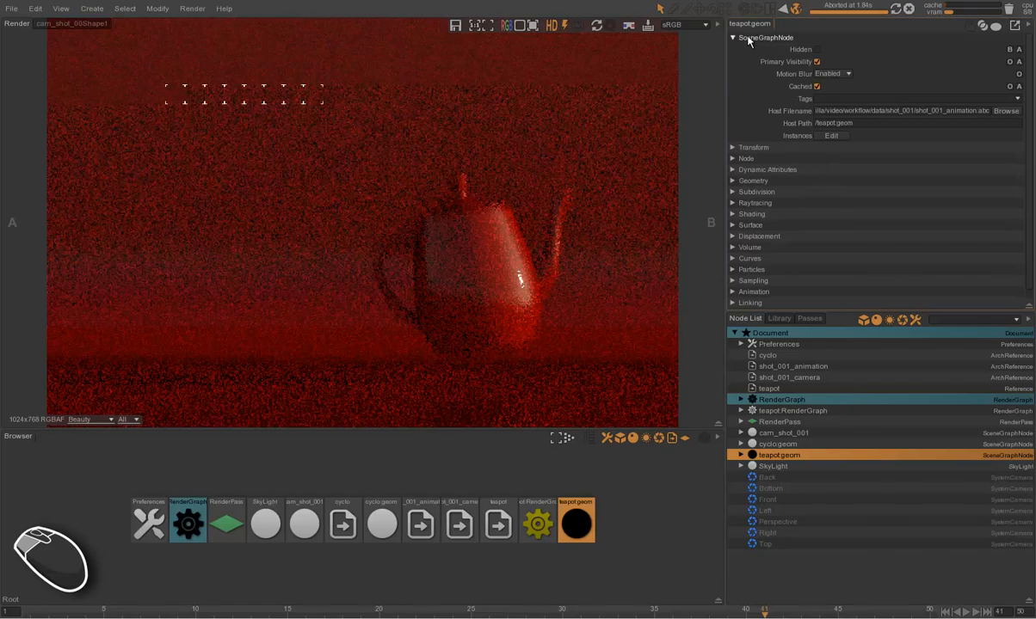
click(836, 100)
text(Te)
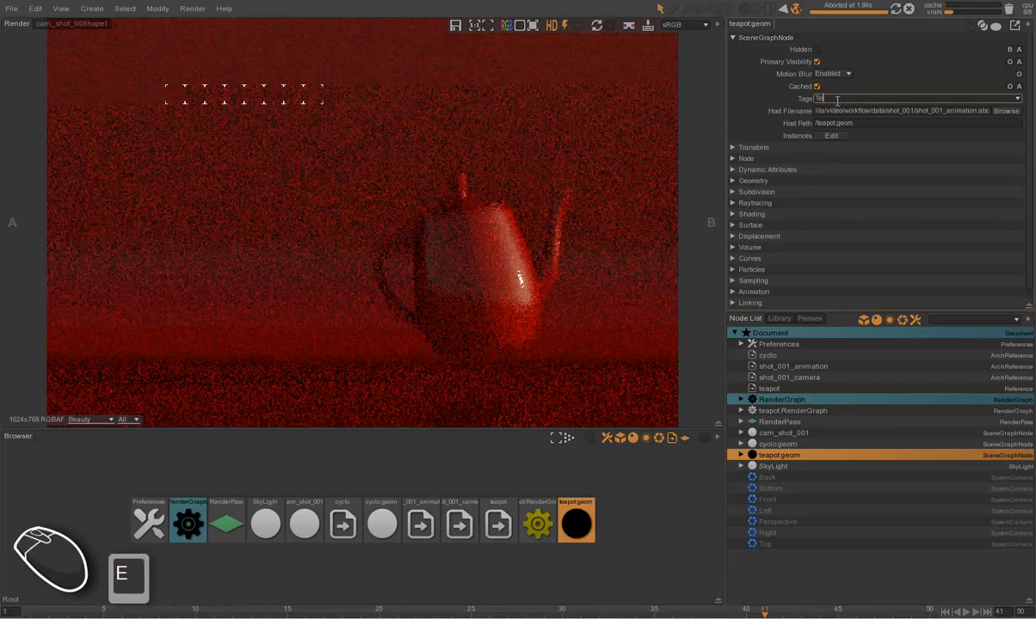
text(apot)
key(Return)
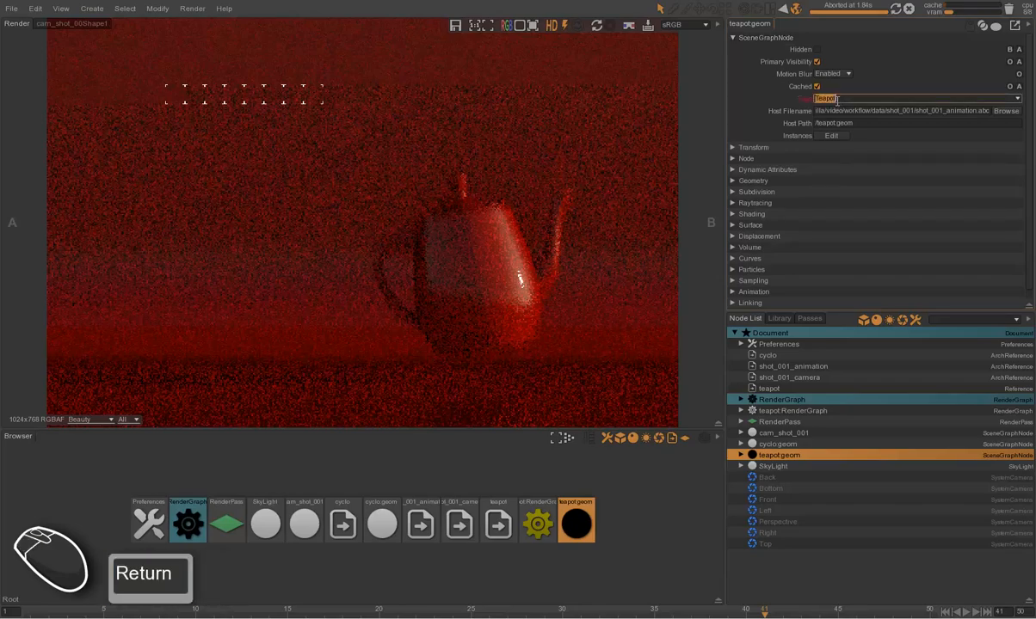
click(597, 27)
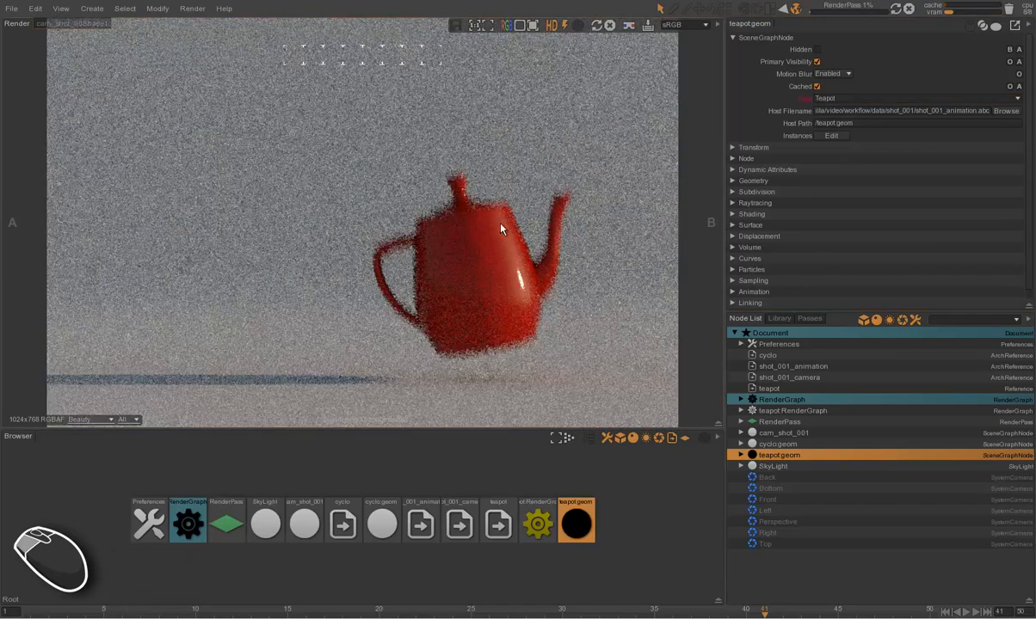
Make the teapot RenderGraph apply on the user prefix teapot:, render the shot and stop the render.
click(780, 411)
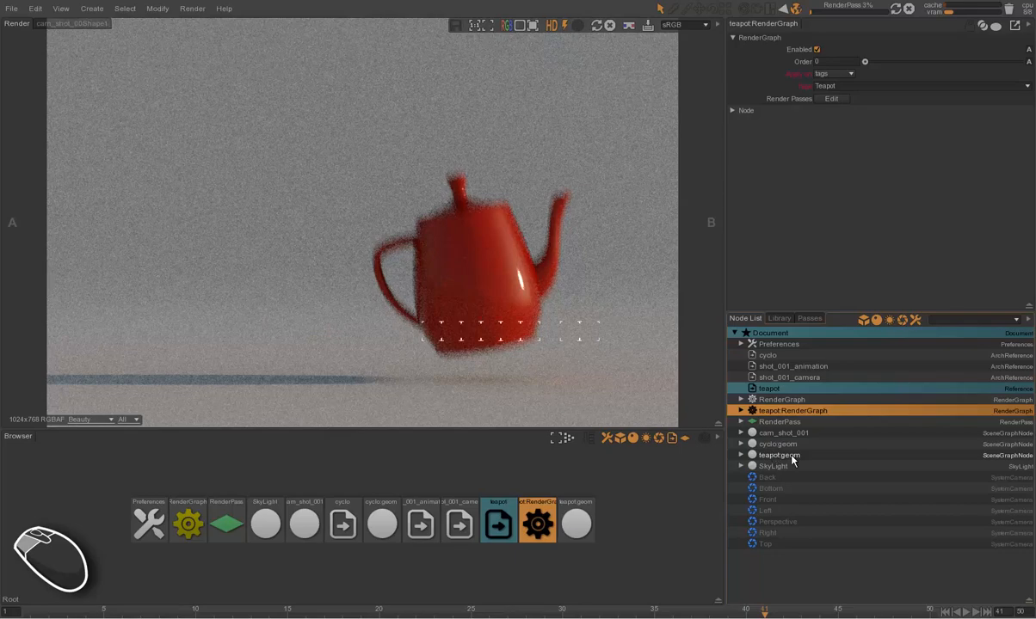
click(846, 75)
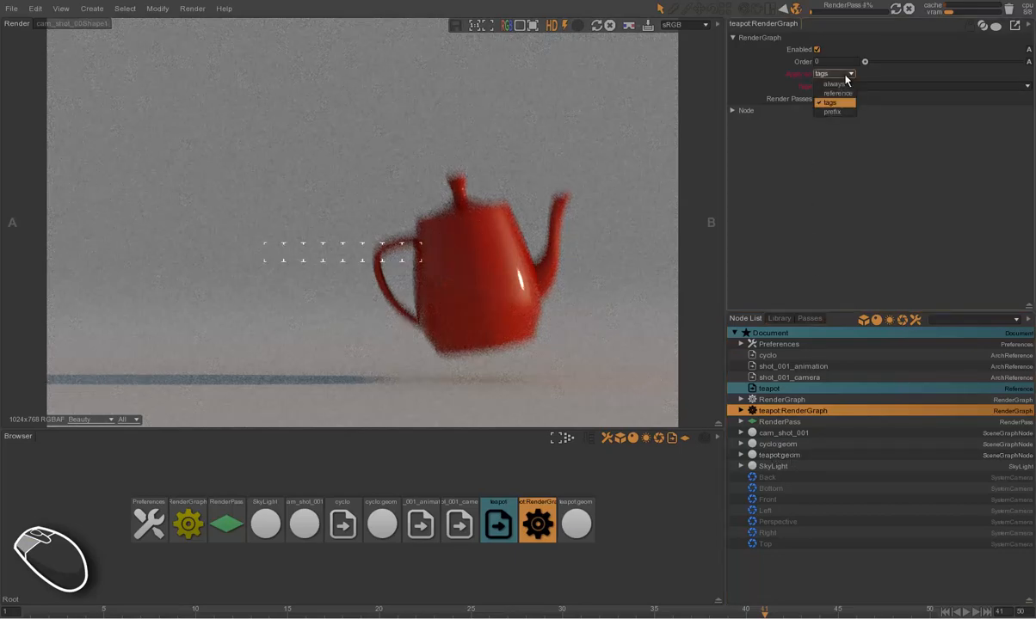
click(831, 111)
click(827, 87)
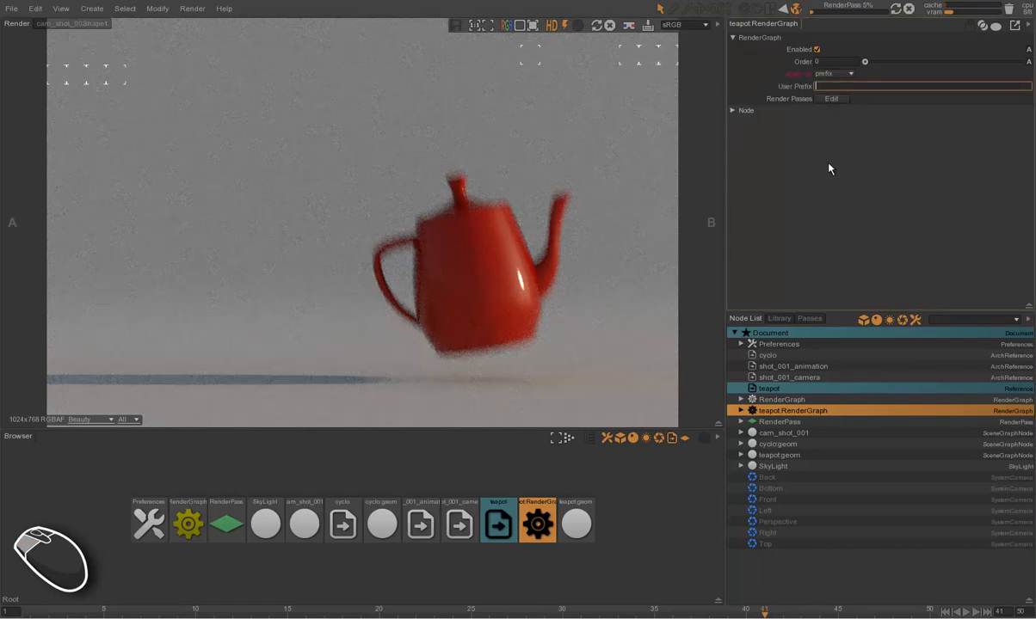
text(teapot/)
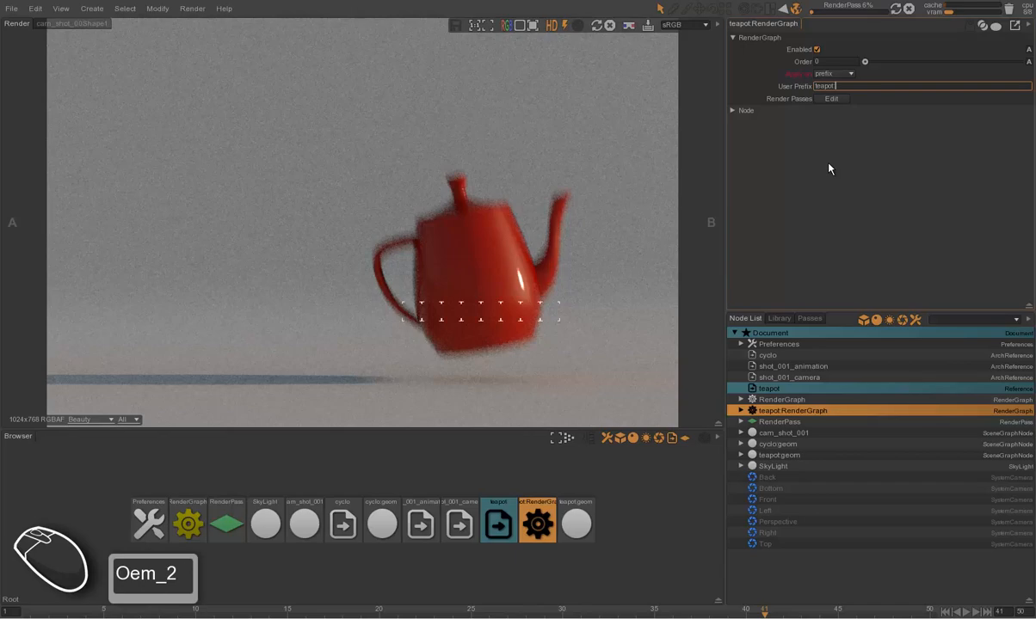
key(Return)
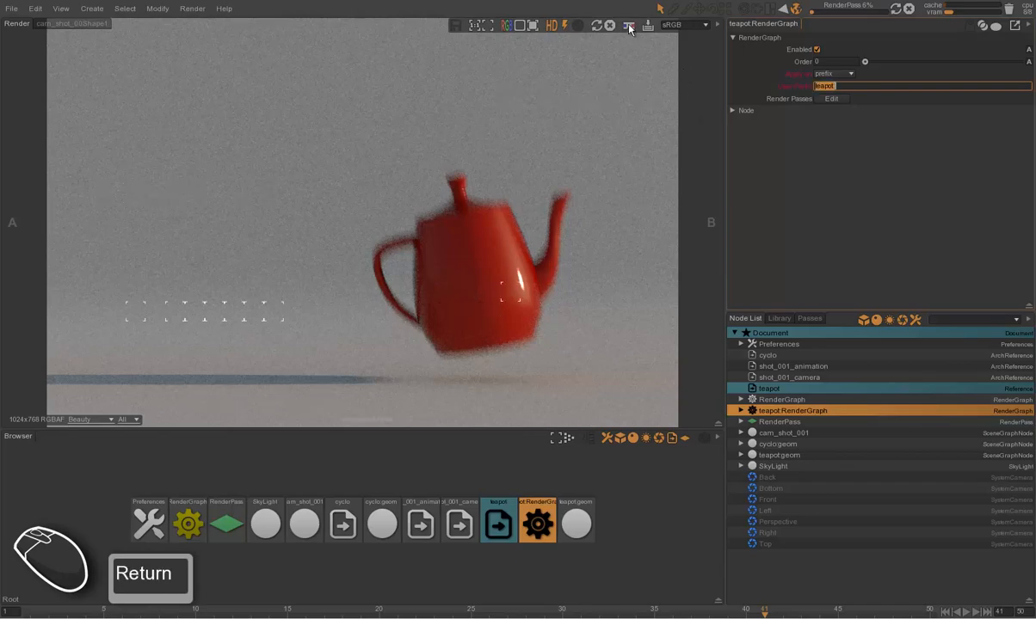
click(599, 27)
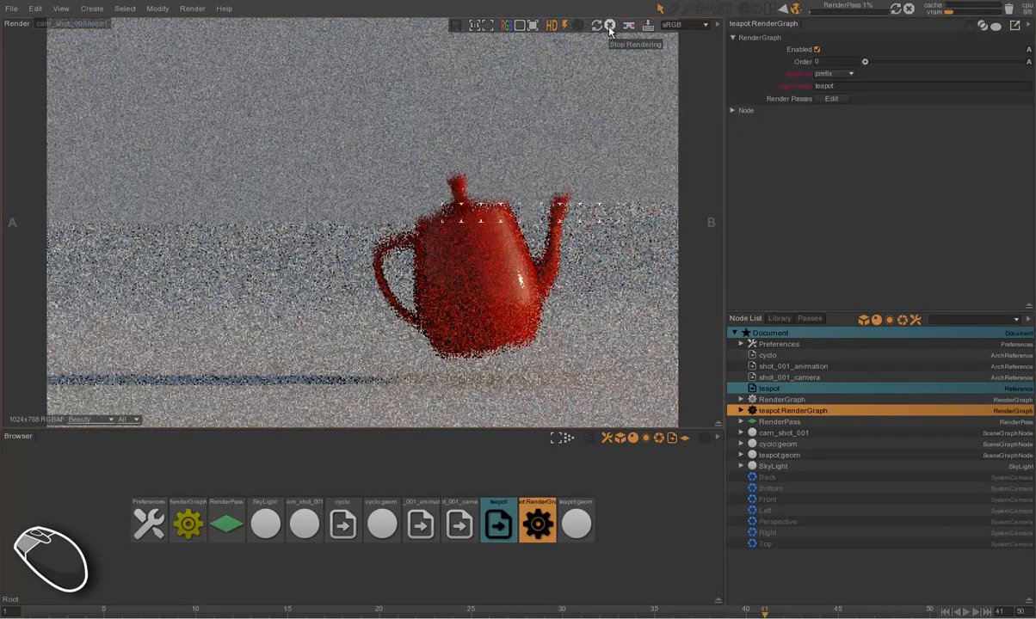
click(609, 28)
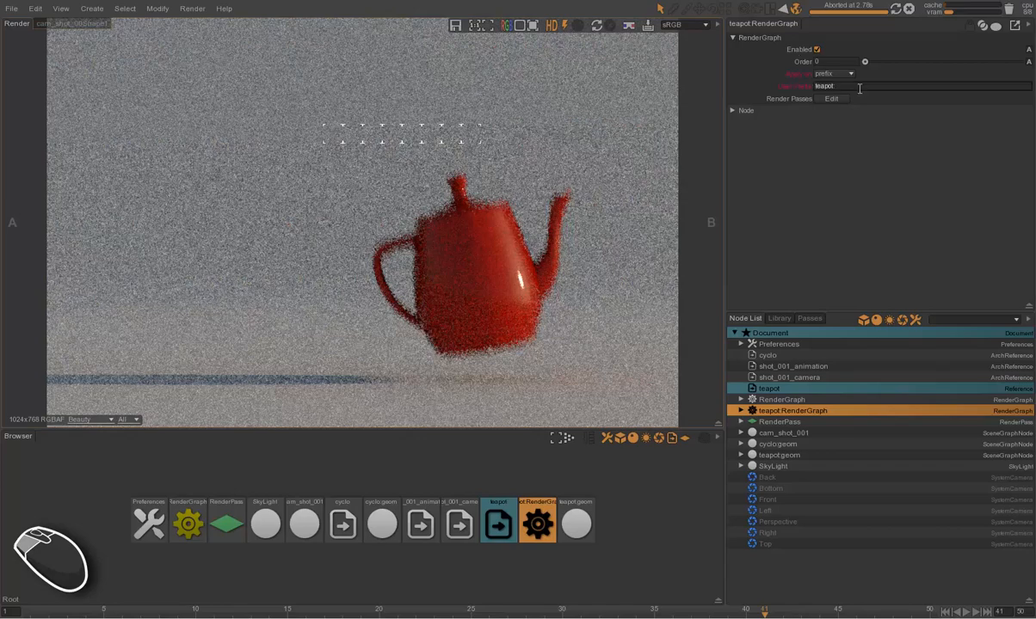
Replace the teapot RenderGraph's user prefix with cyclo:, render the shot and stop the render.
text(cyclo)
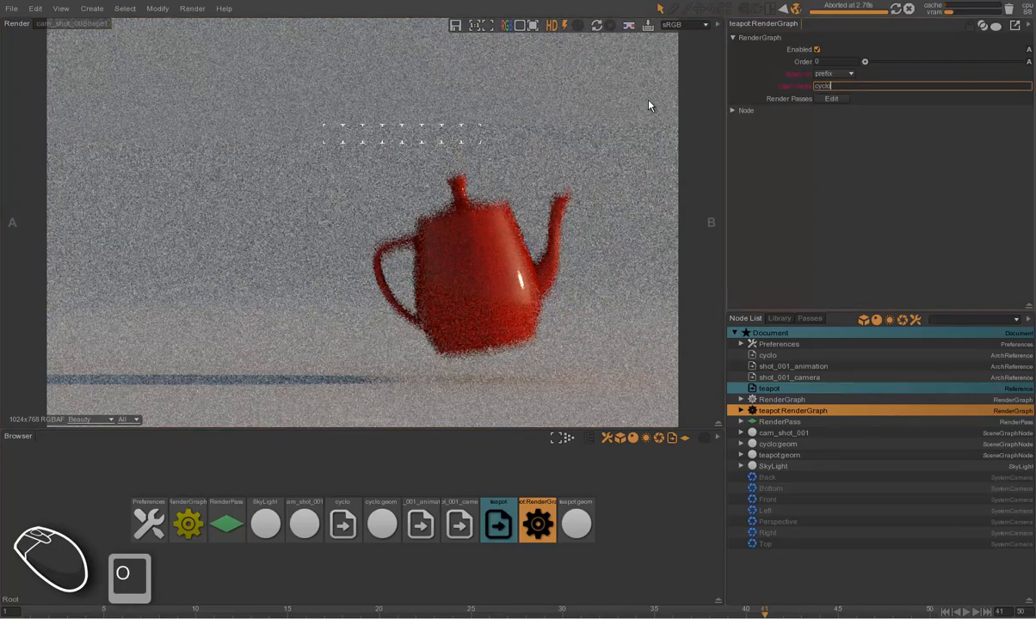
key(Return)
click(596, 26)
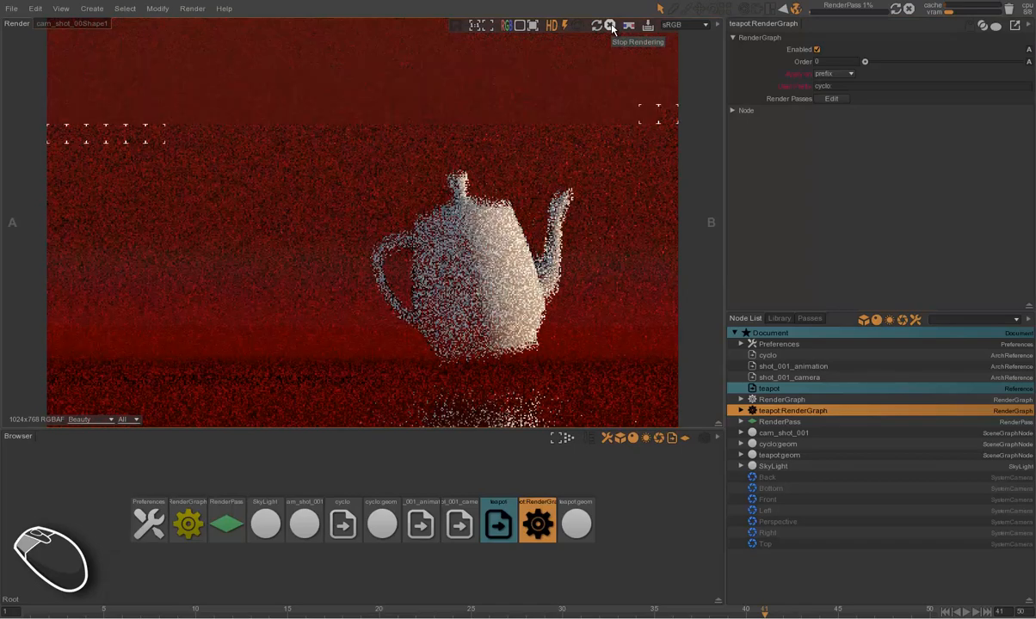
click(610, 26)
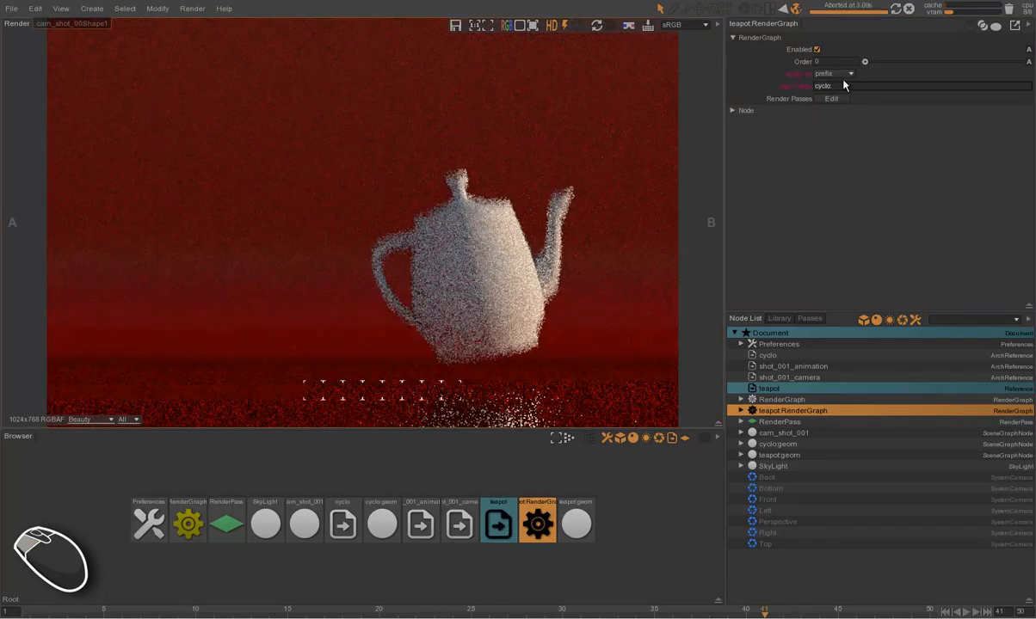
Set the teapot RenderGraph to apply on reference, render the shot with nothing selected and stop the render.
click(831, 74)
click(838, 93)
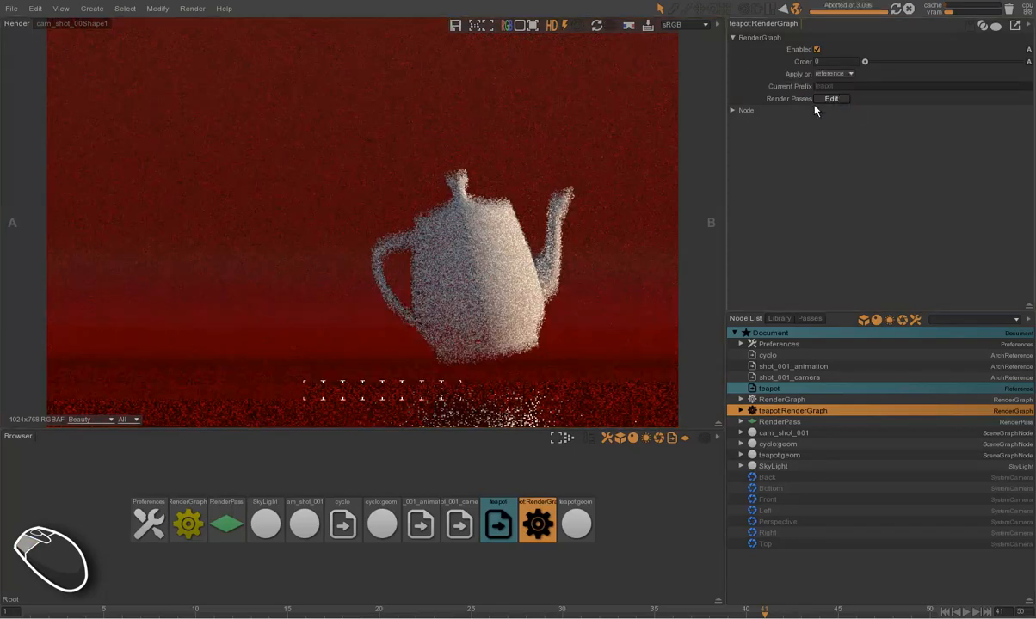
click(638, 524)
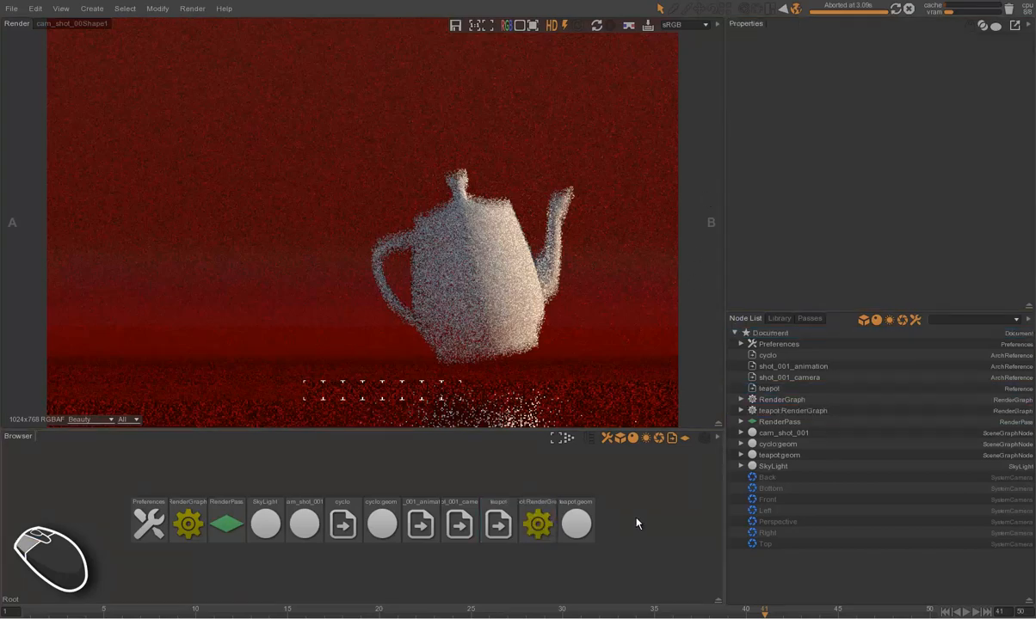
click(596, 25)
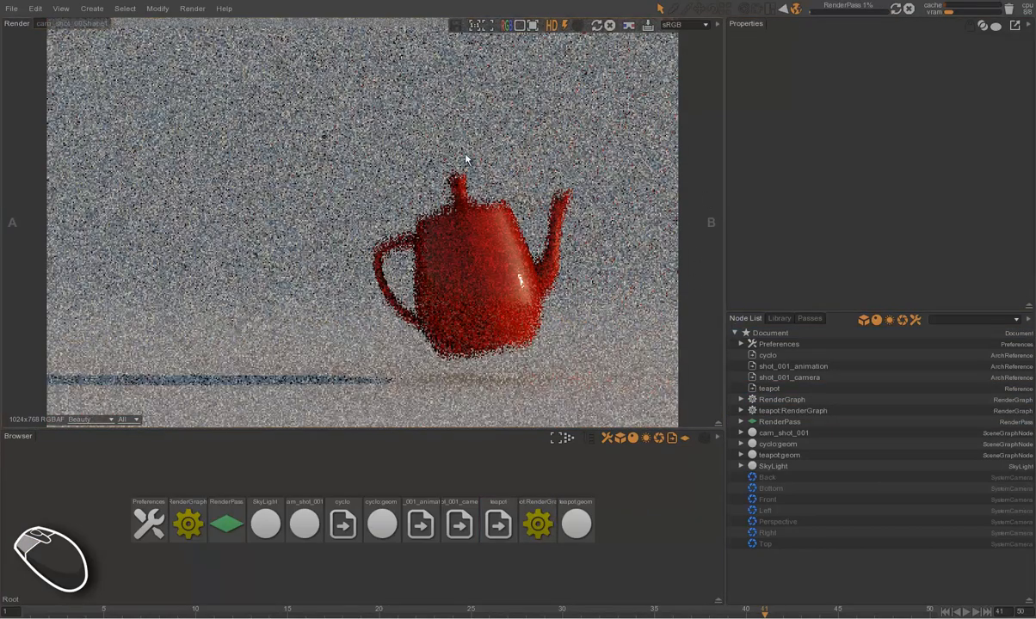
click(610, 26)
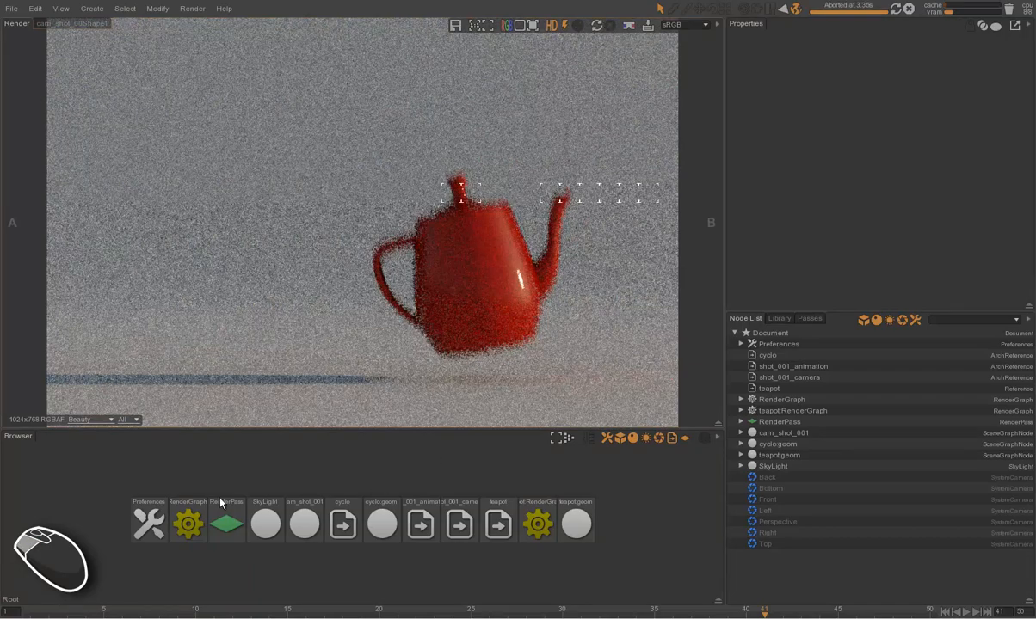
Return the timeline to frame 1 and set the render passes to render on the Farm.
drag(764, 614, 25, 612)
click(809, 320)
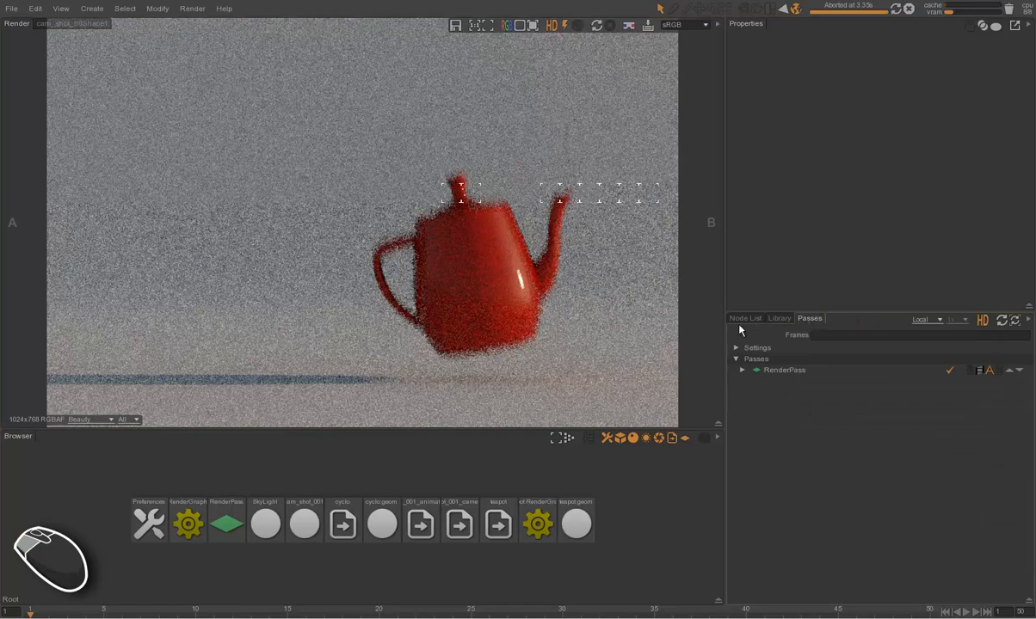
click(933, 321)
click(930, 348)
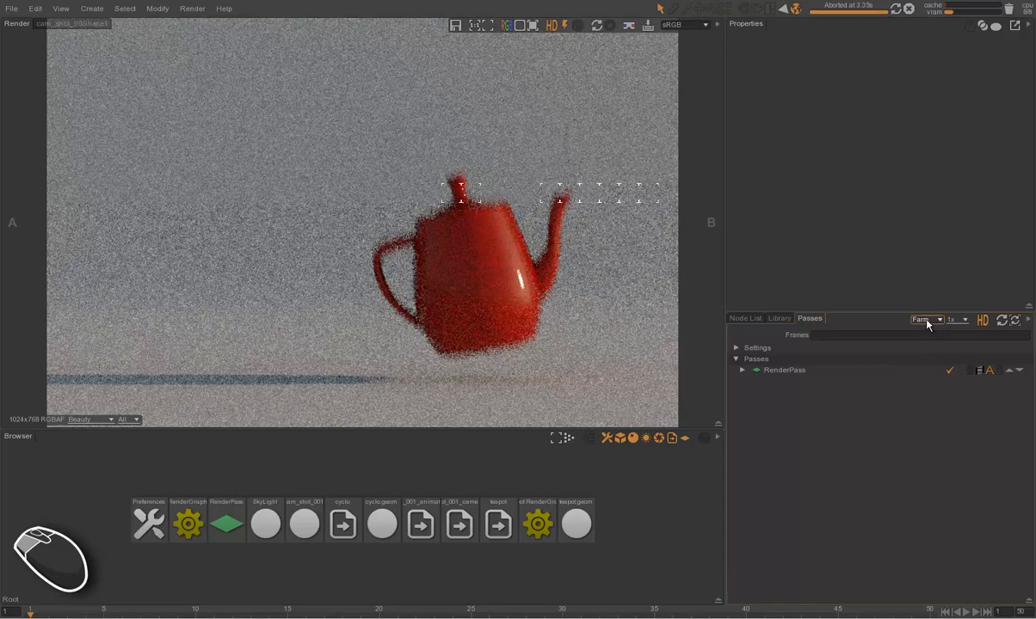